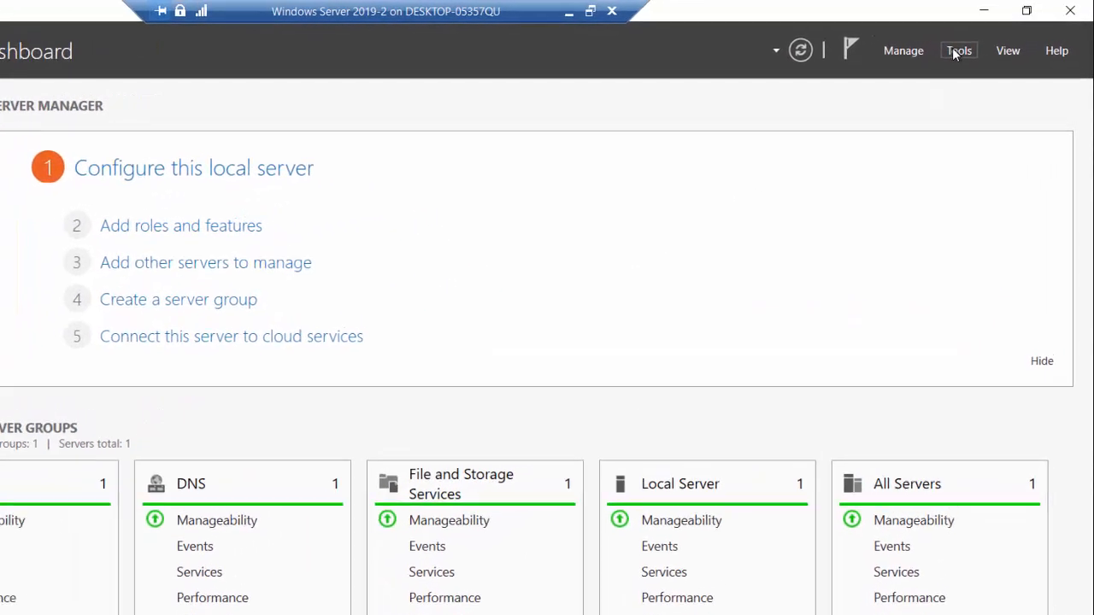
- Open Active Directory Users and Computers and examine the NY and IT organizational units under BurningIceTech.com
{"action": "left_click", "coordinate": [957, 52]}
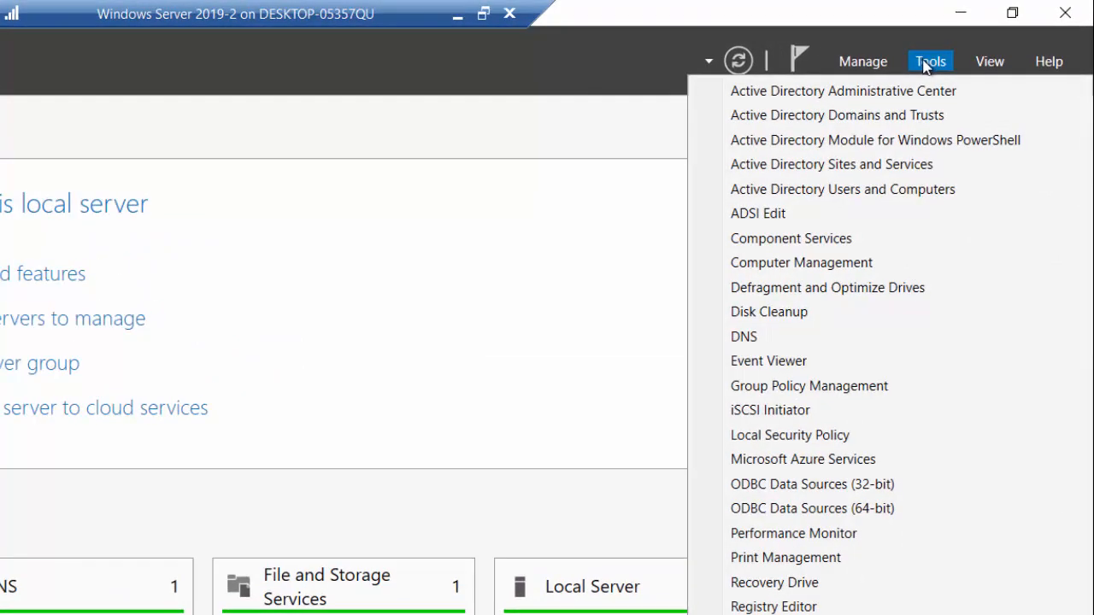
{"action": "left_click", "coordinate": [904, 188]}
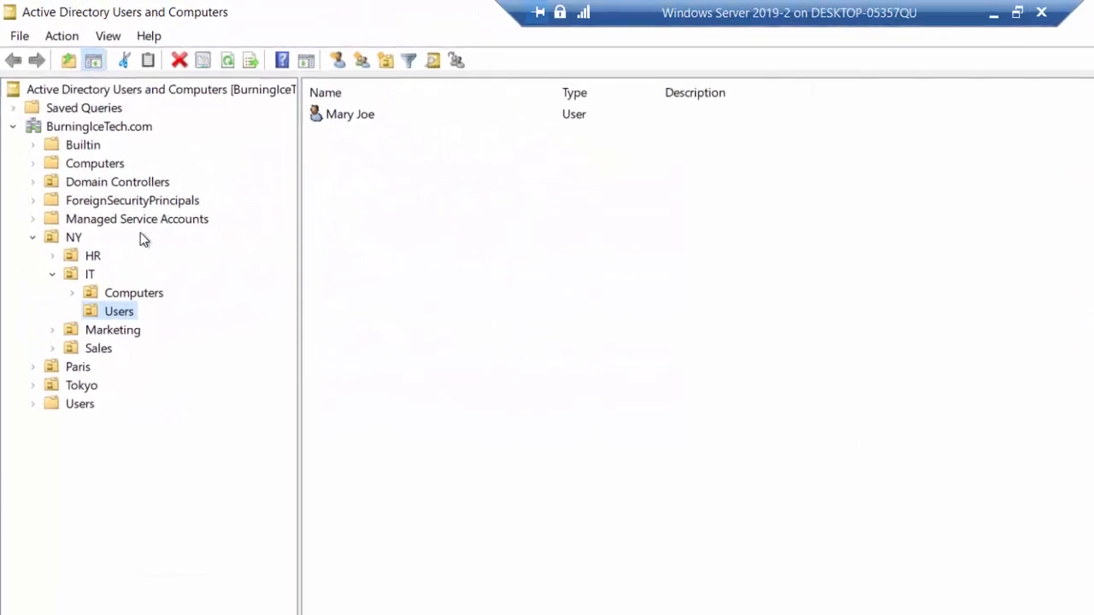
{"action": "left_click", "coordinate": [44, 233]}
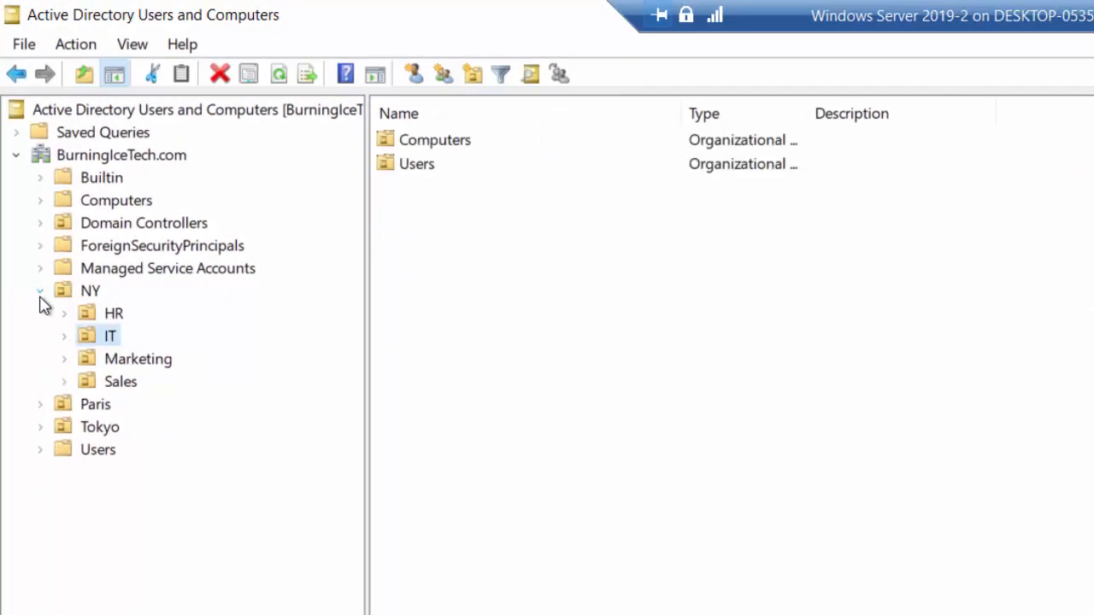
{"action": "left_click", "coordinate": [40, 297]}
{"action": "left_click", "coordinate": [132, 156]}
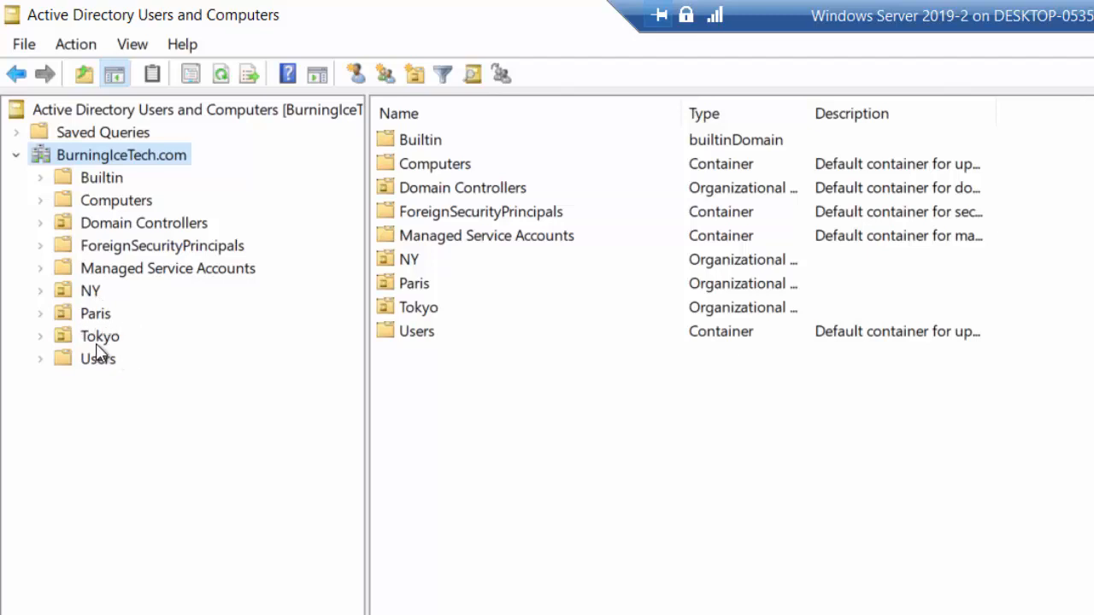
{"action": "left_click", "coordinate": [41, 292]}
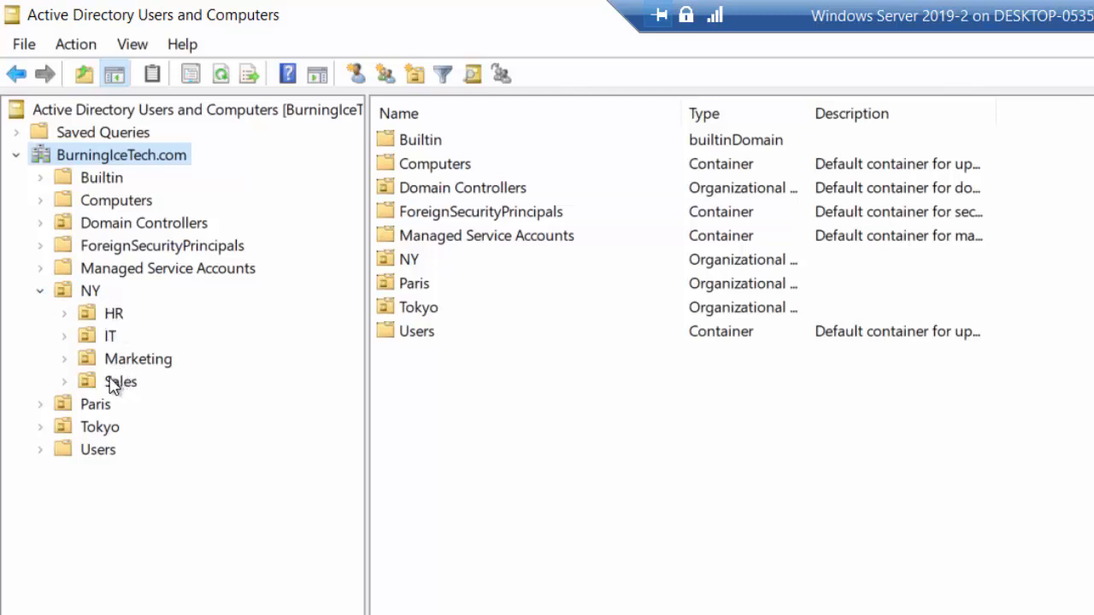
{"action": "left_click", "coordinate": [66, 339]}
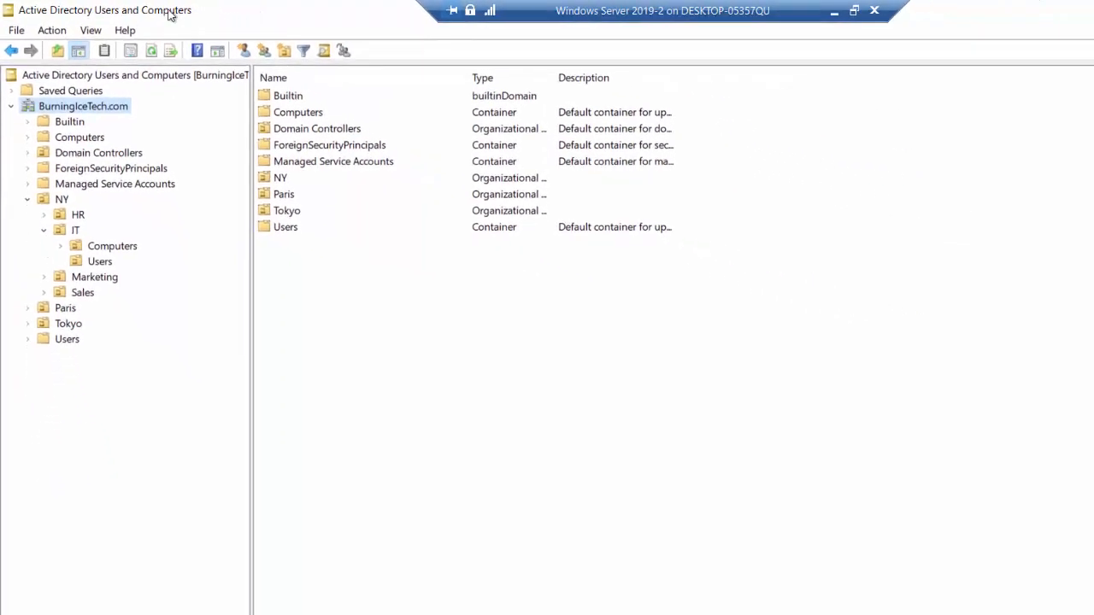
- Minimize Active Directory Users and Computers and open Group Policy Management by searching for "group"
{"action": "left_click", "coordinate": [1021, 8]}
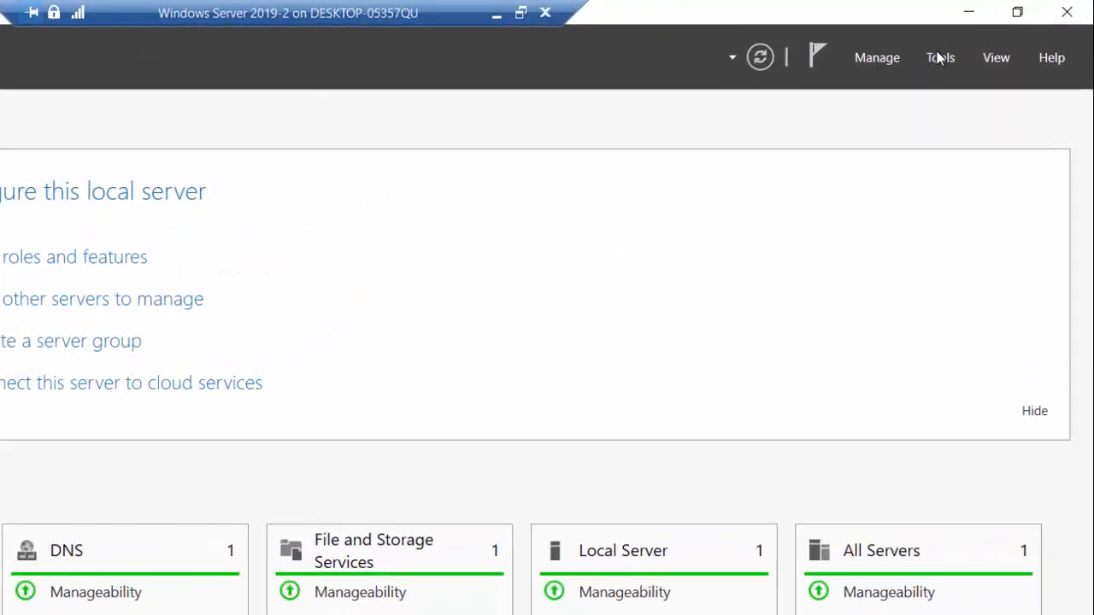
{"action": "left_click", "coordinate": [943, 58]}
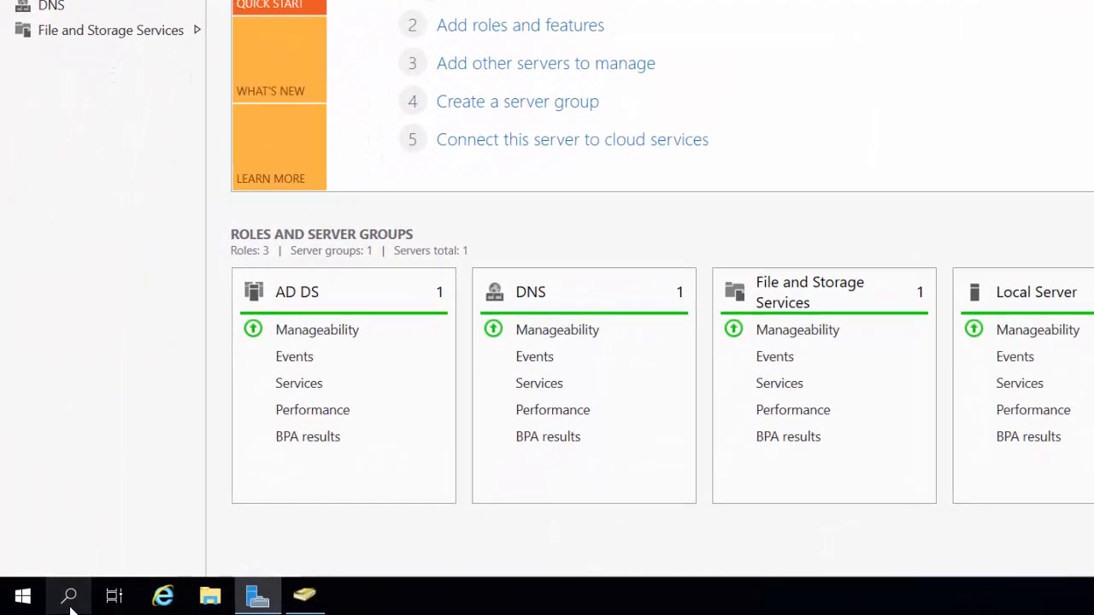
{"action": "left_click", "coordinate": [71, 607]}
{"action": "type", "text": "gro"}
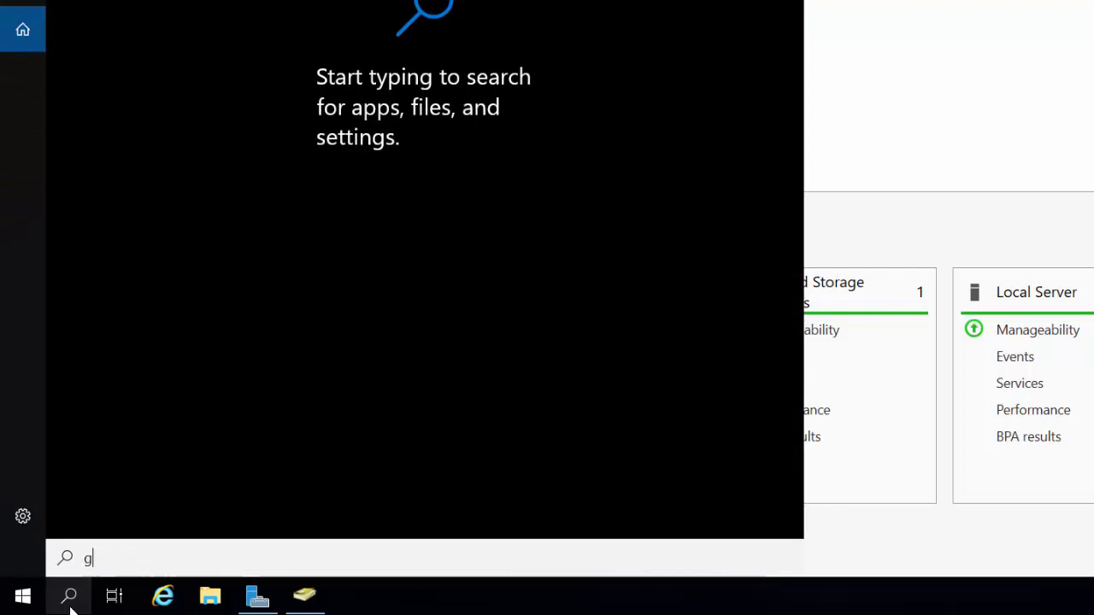
{"action": "type", "text": "up"}
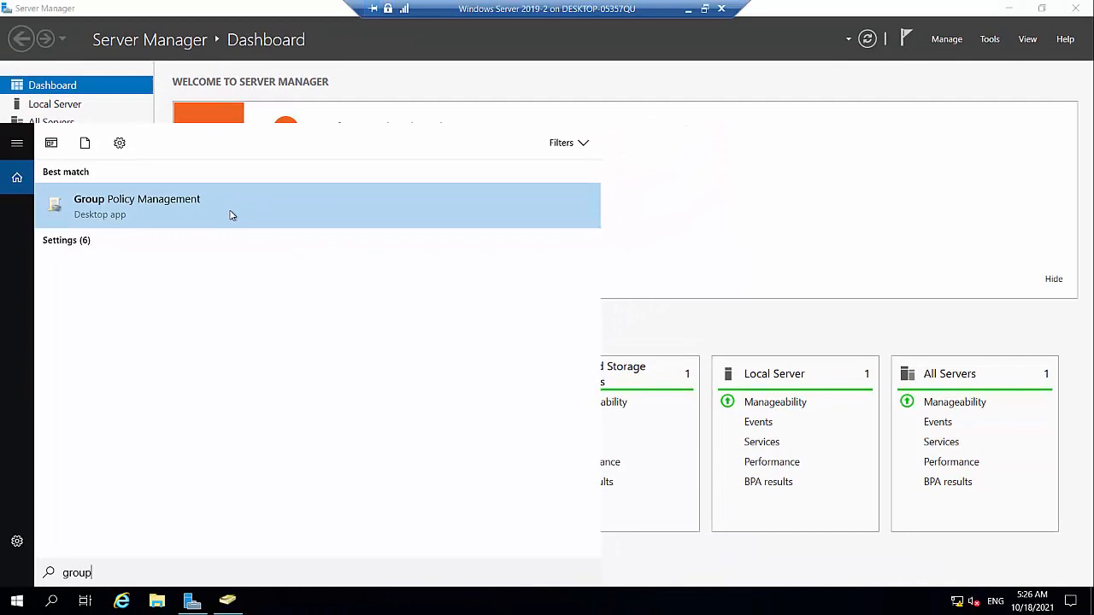
{"action": "left_click", "coordinate": [230, 216]}
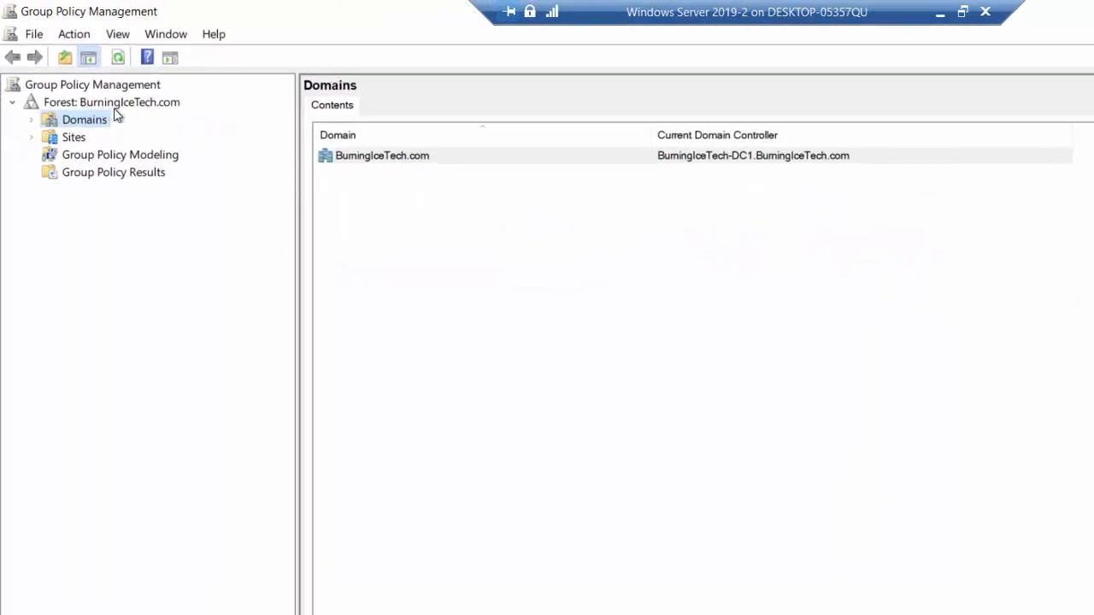
- Expand BurningIceTech.com down to NY and IT in Group Policy Management and compare its structure with Active Directory Users and Computers
{"action": "left_click", "coordinate": [32, 121]}
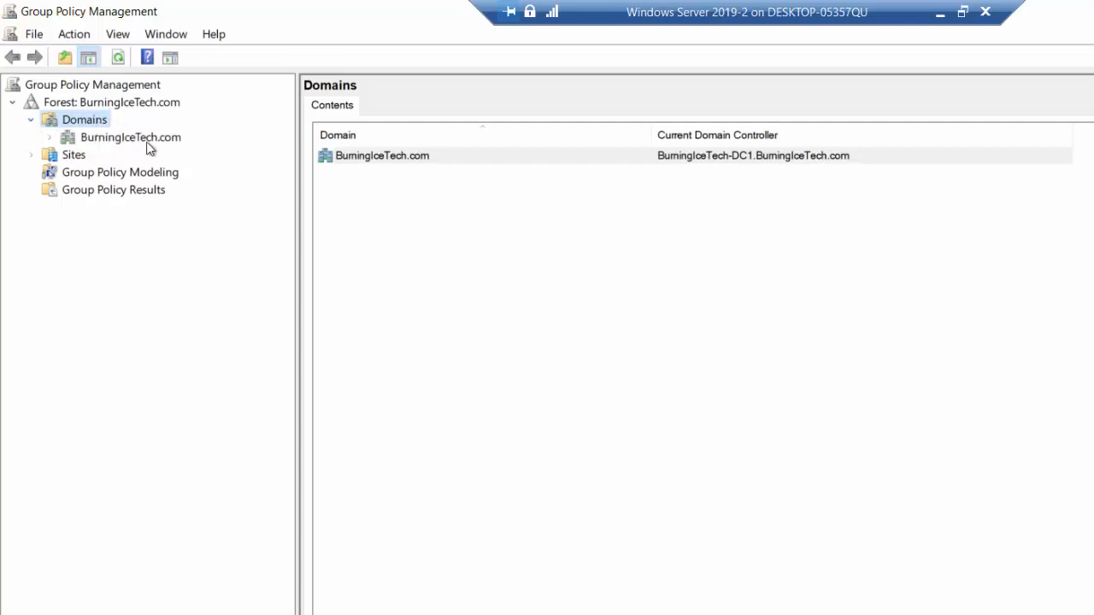
{"action": "left_click", "coordinate": [51, 138]}
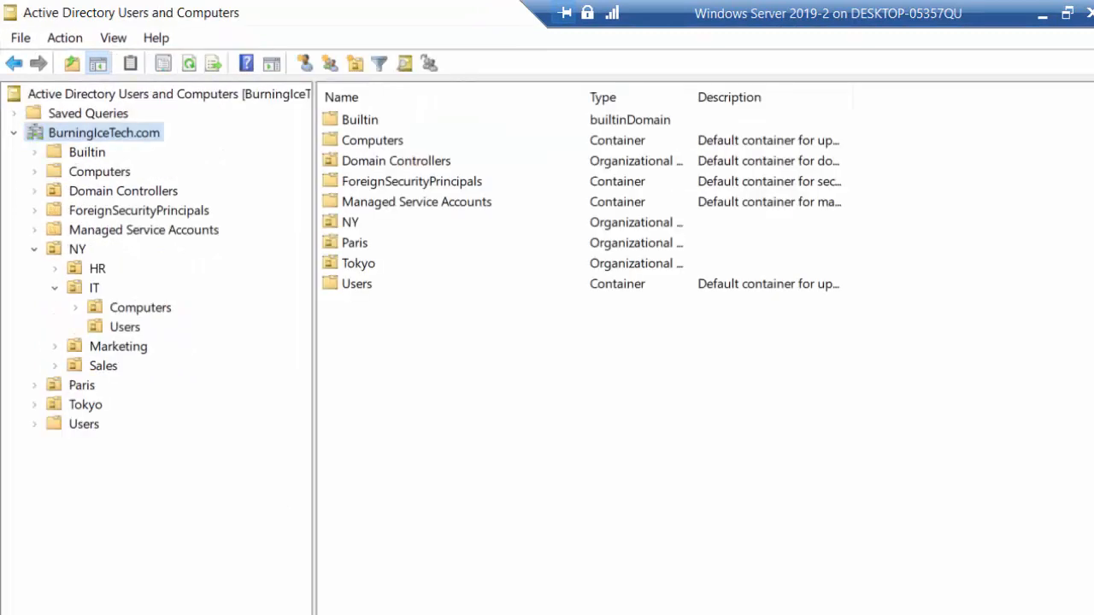
{"action": "left_click", "coordinate": [92, 196]}
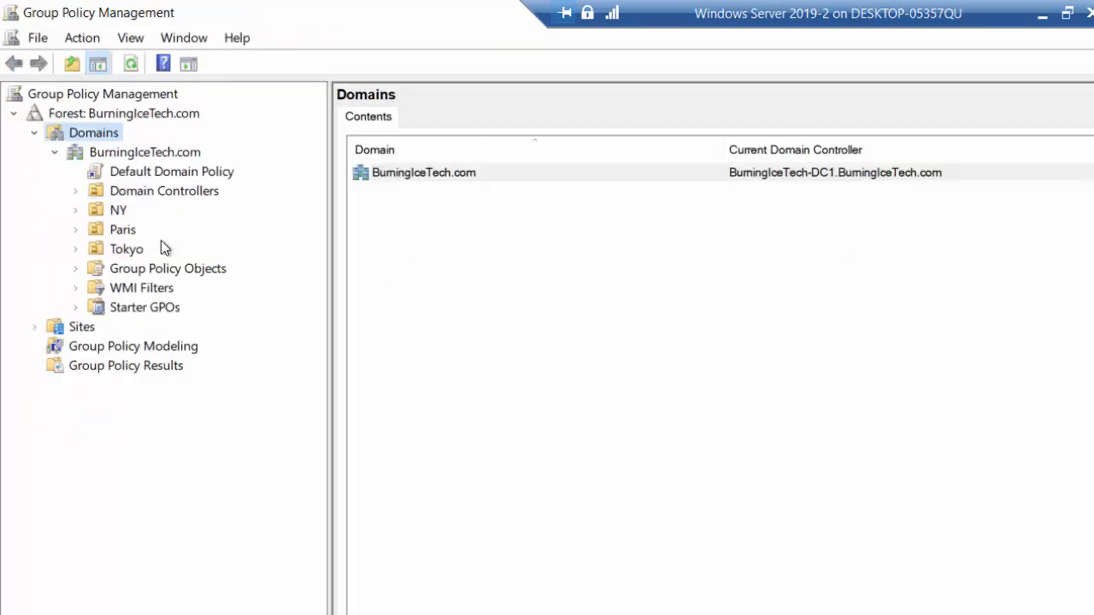
{"action": "left_click", "coordinate": [75, 210]}
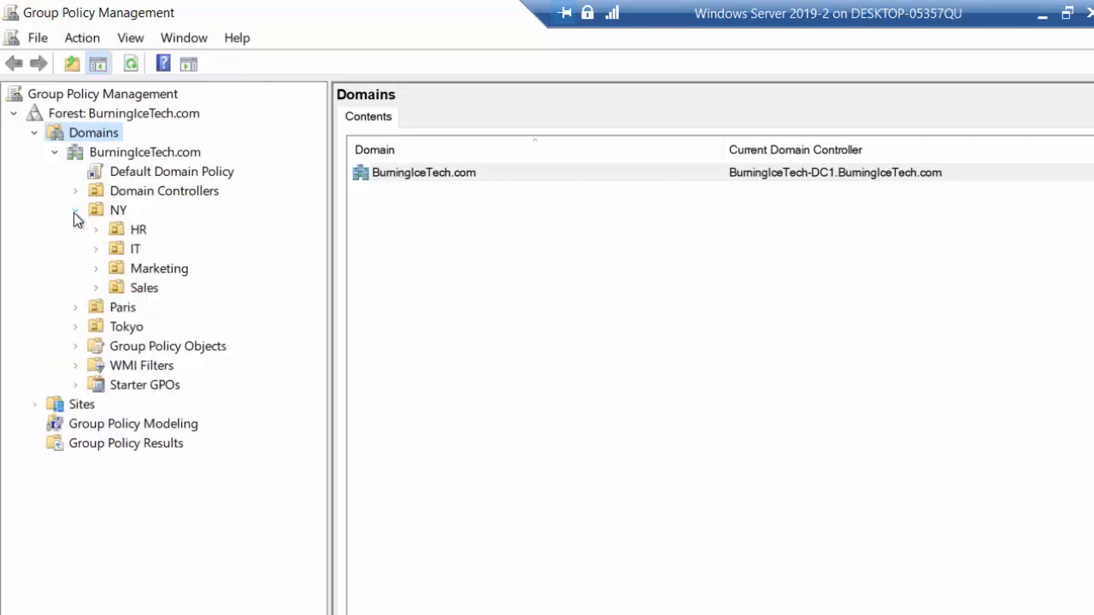
{"action": "left_click", "coordinate": [97, 250]}
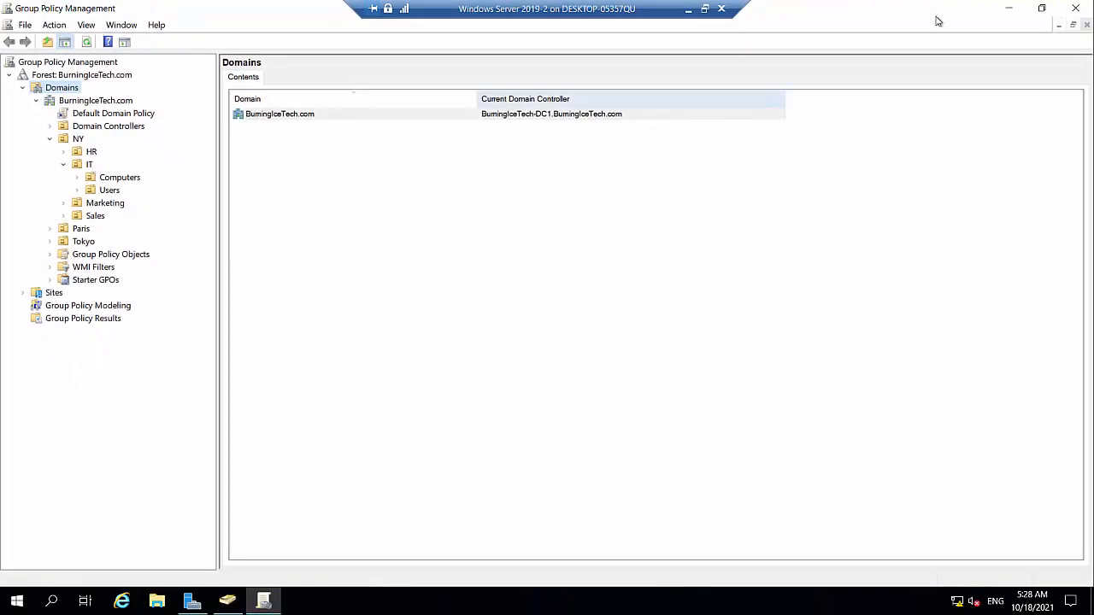
- Minimize the open windows and view the BlankWallpaper image in the desktop's Wallpaper folder, closing both when done
{"action": "left_click", "coordinate": [1008, 8]}
{"action": "left_click", "coordinate": [1008, 8]}
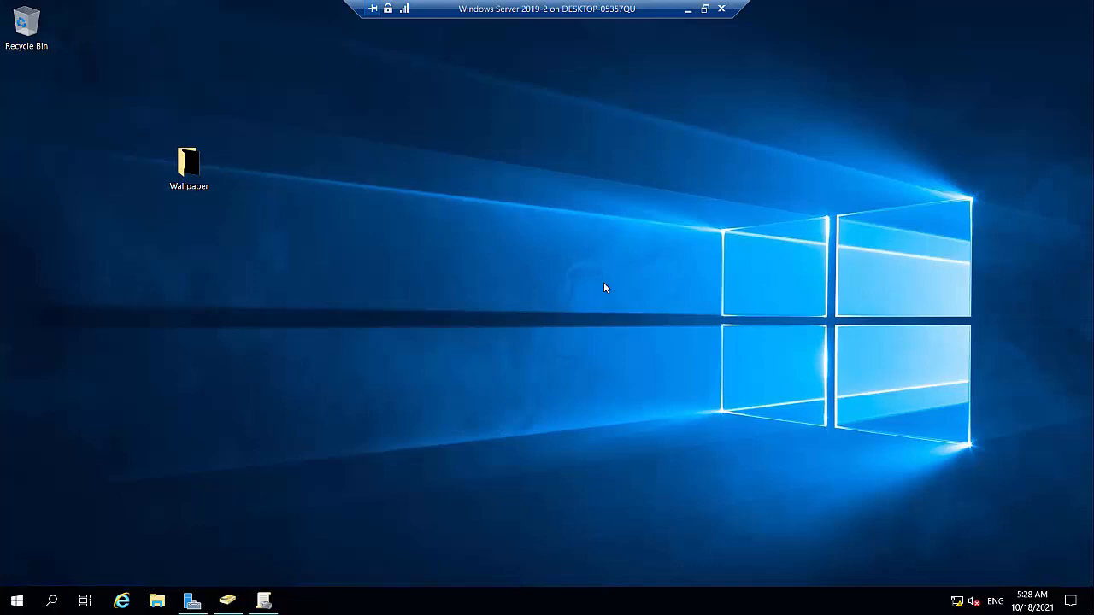
{"action": "double_click", "coordinate": [188, 161]}
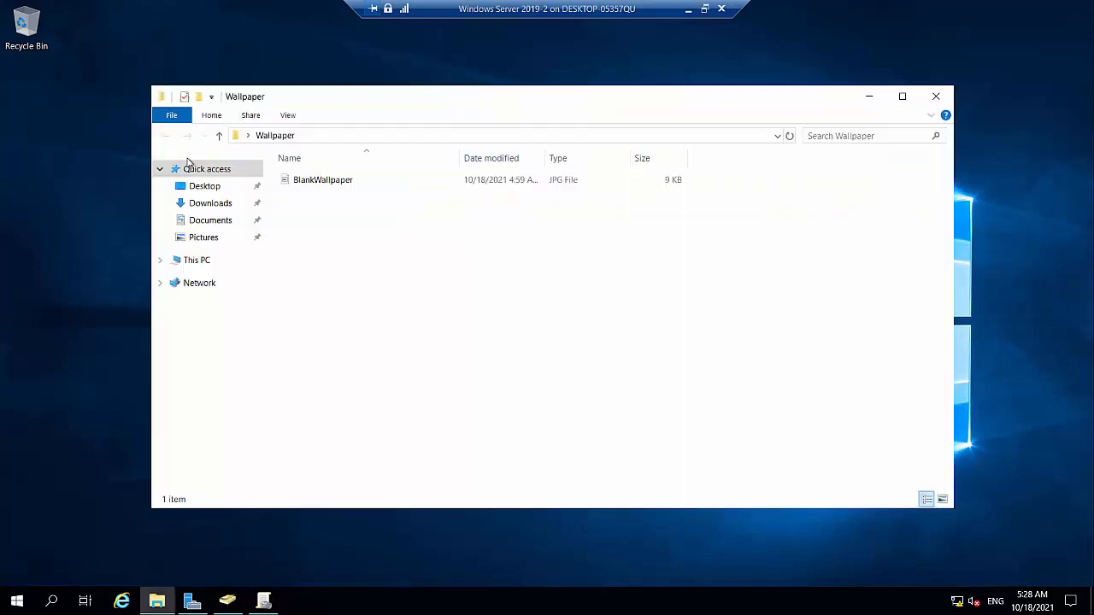
{"action": "left_click", "coordinate": [313, 181]}
{"action": "double_click", "coordinate": [312, 180]}
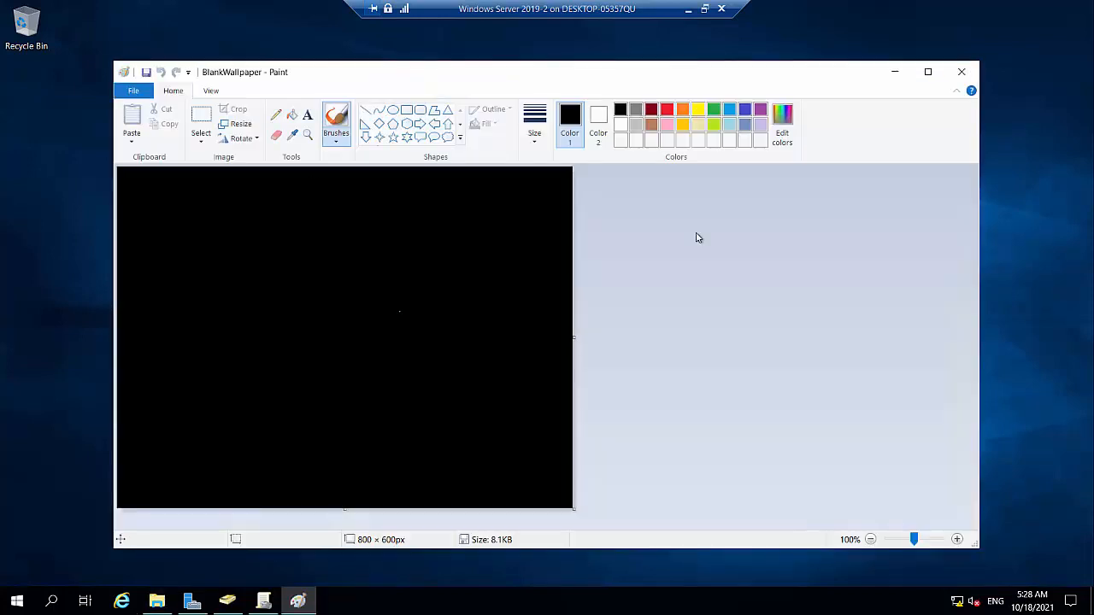
{"action": "left_click", "coordinate": [964, 71]}
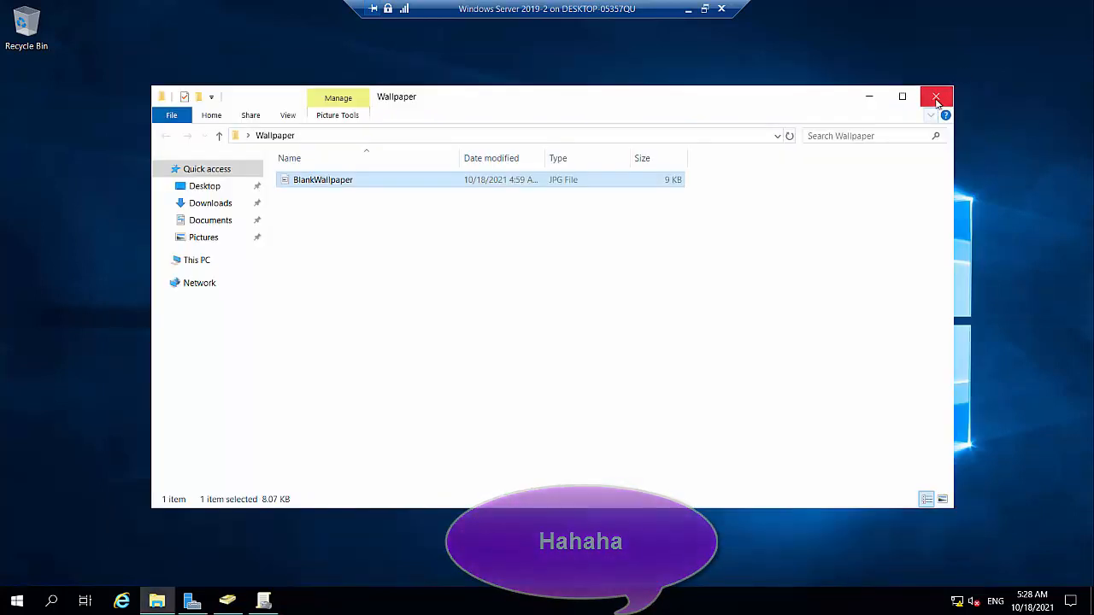
{"action": "left_click", "coordinate": [935, 96]}
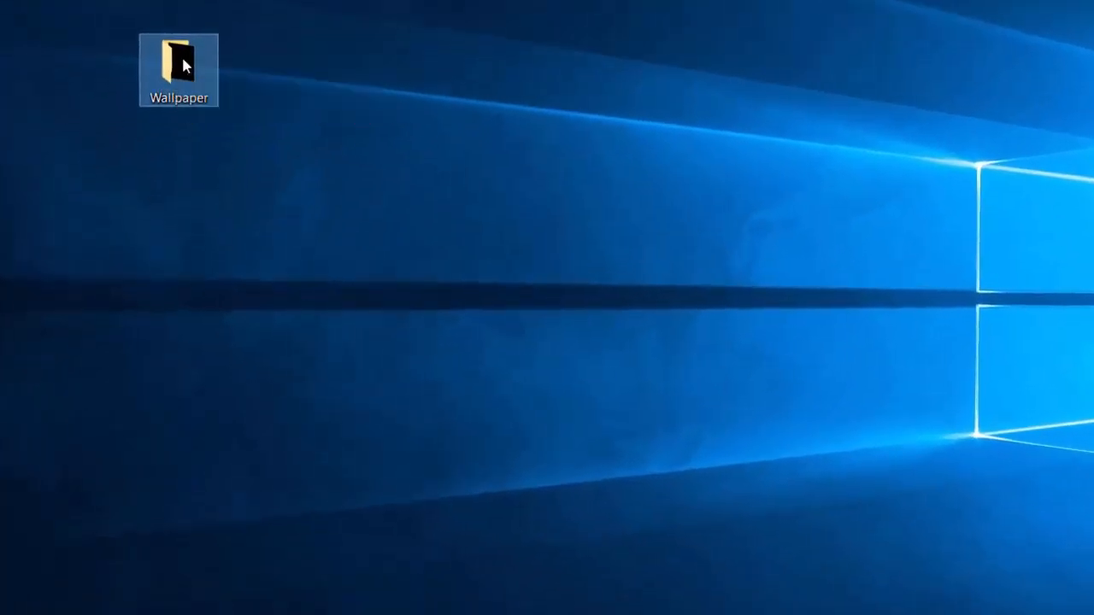
- Share the desktop's Wallpaper folder through advanced sharing under the share name Wallpaper
{"action": "right_click", "coordinate": [184, 60]}
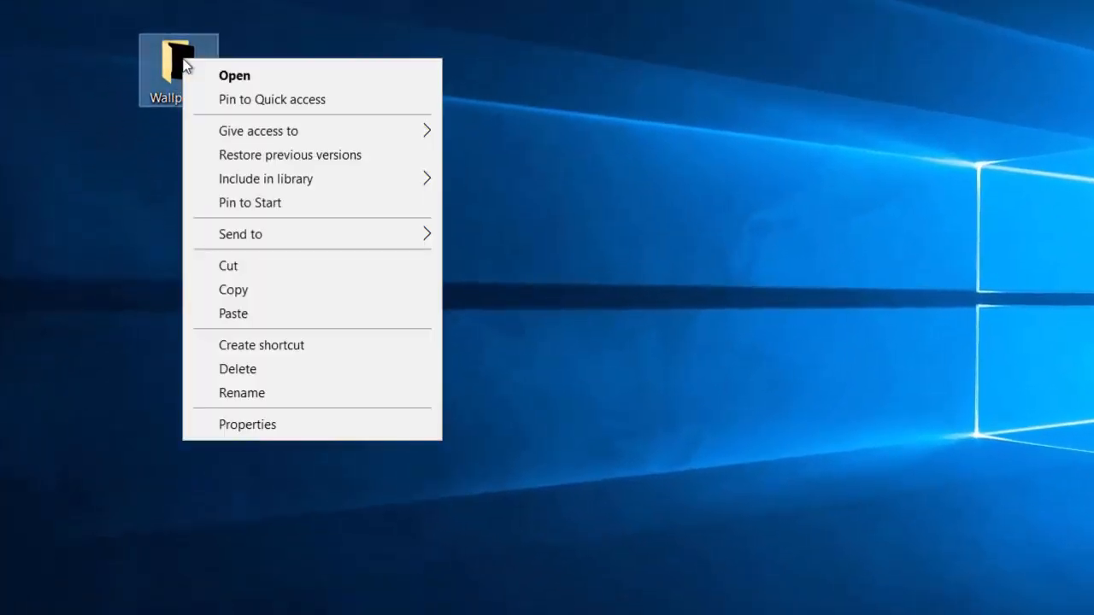
{"action": "left_click", "coordinate": [296, 426]}
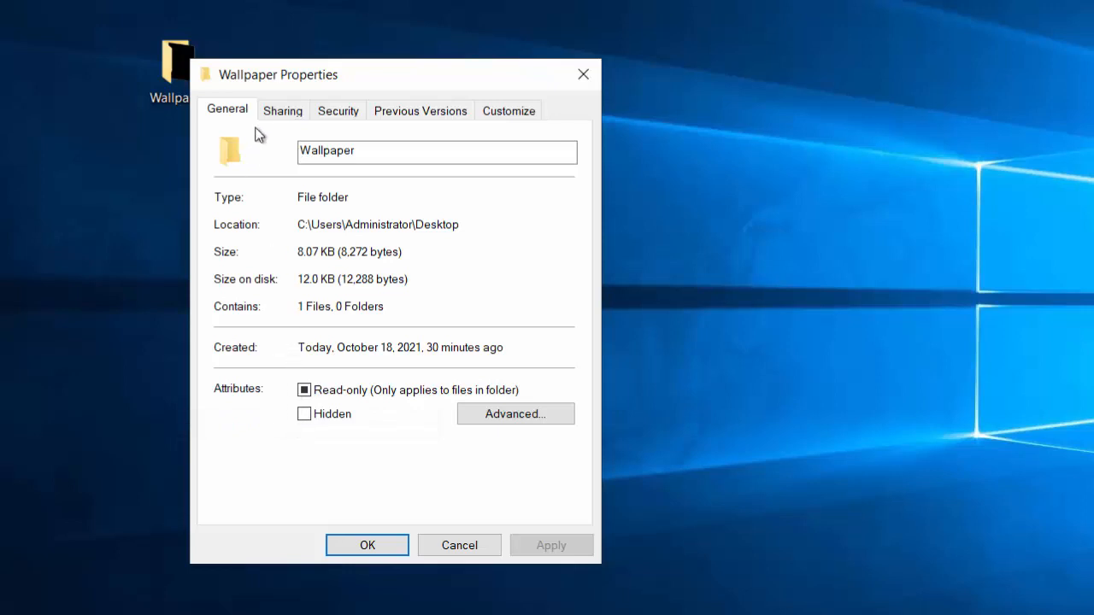
{"action": "left_click", "coordinate": [284, 117]}
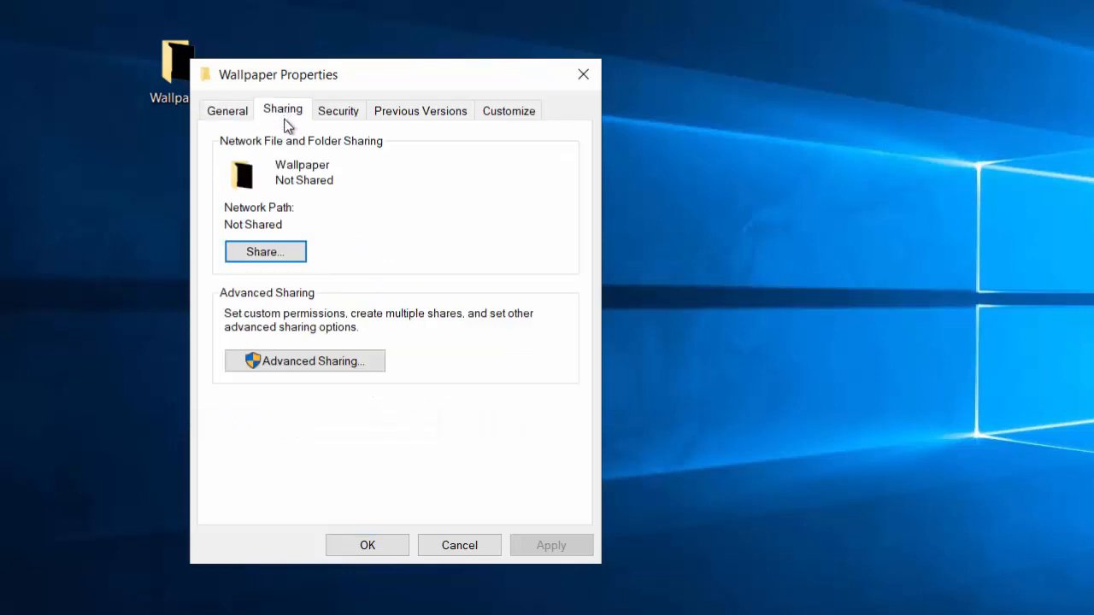
{"action": "left_click", "coordinate": [346, 363]}
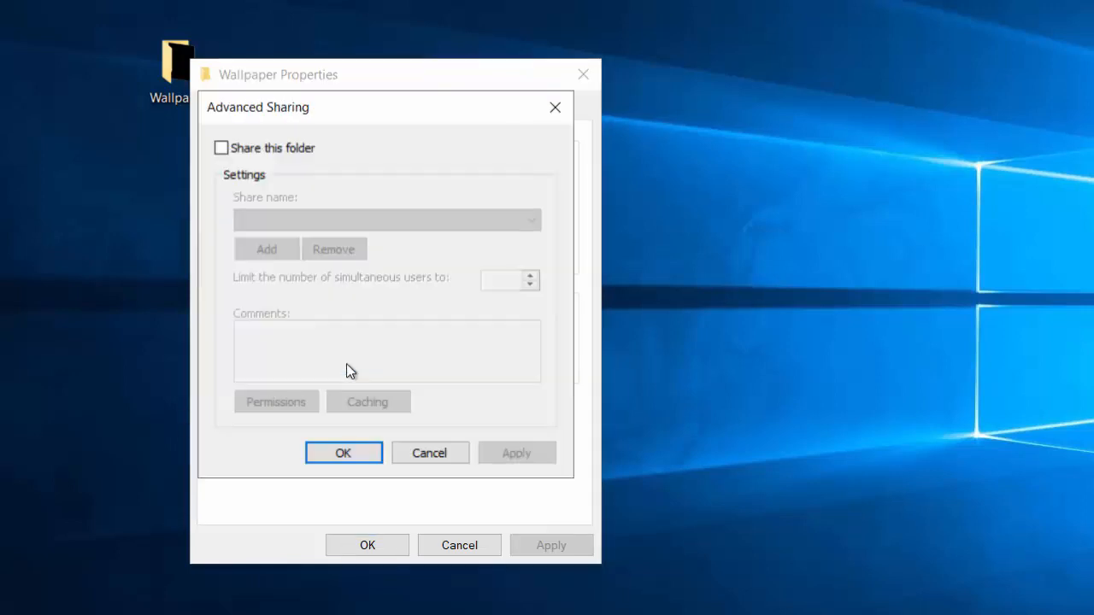
{"action": "left_click", "coordinate": [221, 148]}
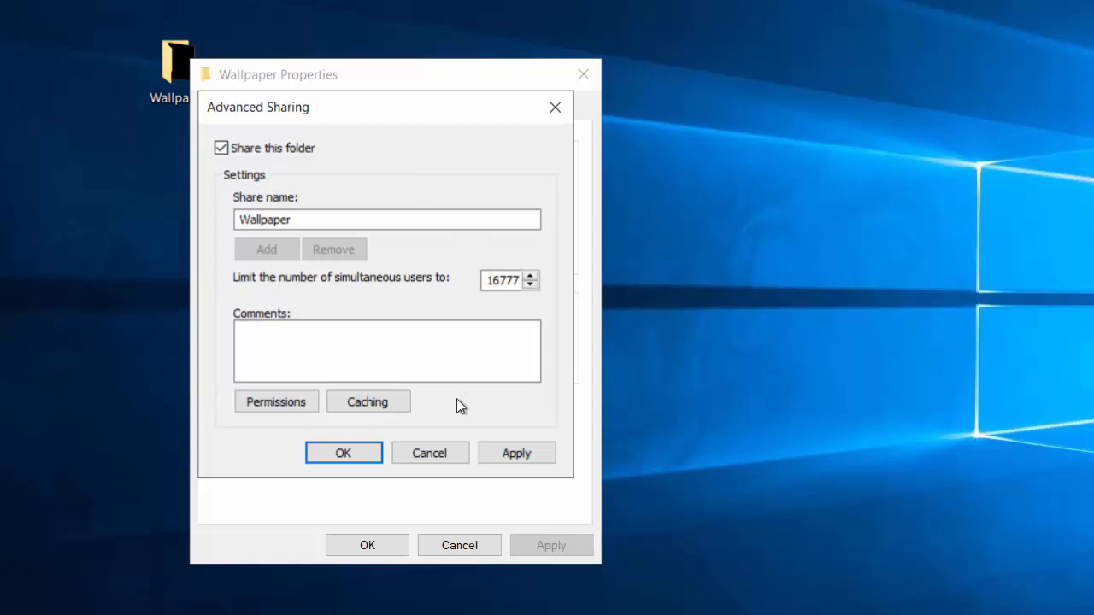
{"action": "left_click", "coordinate": [526, 454]}
{"action": "left_click", "coordinate": [335, 456]}
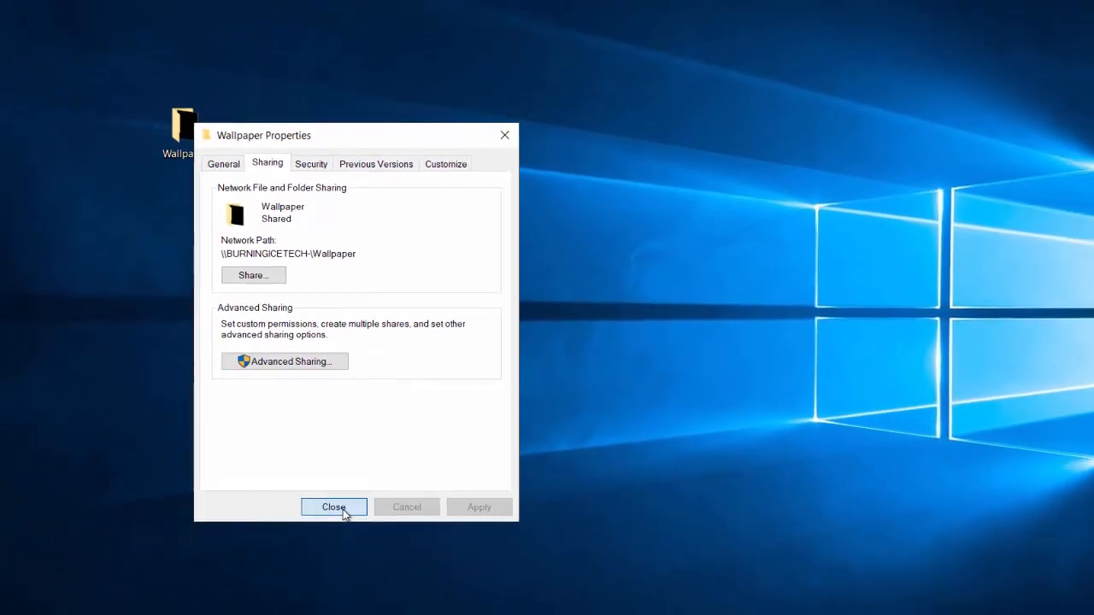
{"action": "left_click", "coordinate": [353, 525]}
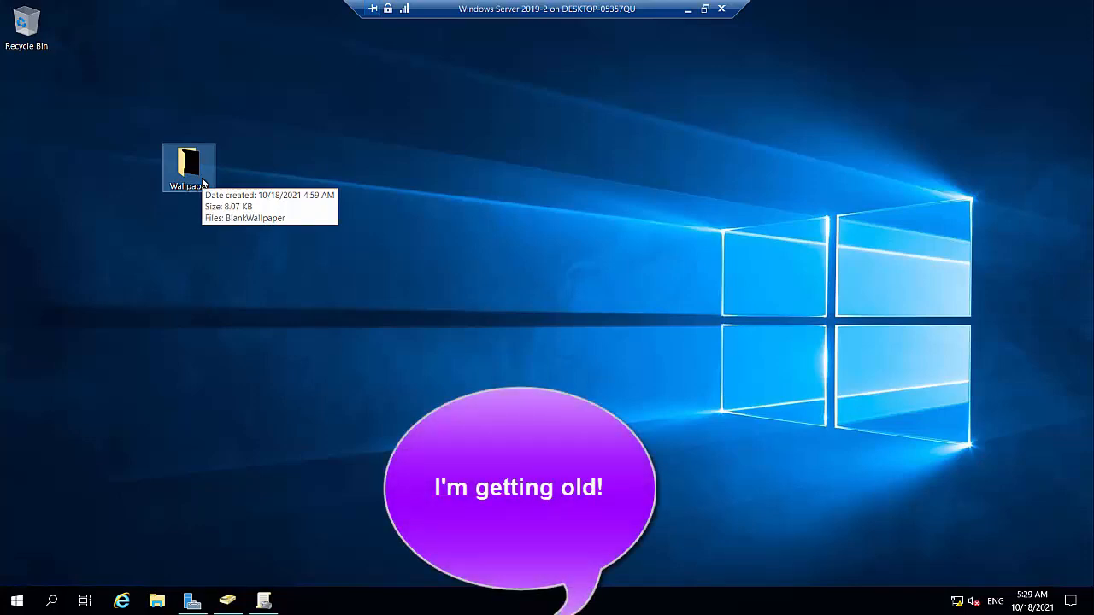
- Open the security permissions of the desktop's Wallpaper folder for editing
{"action": "right_click", "coordinate": [202, 183]}
{"action": "left_click", "coordinate": [242, 424]}
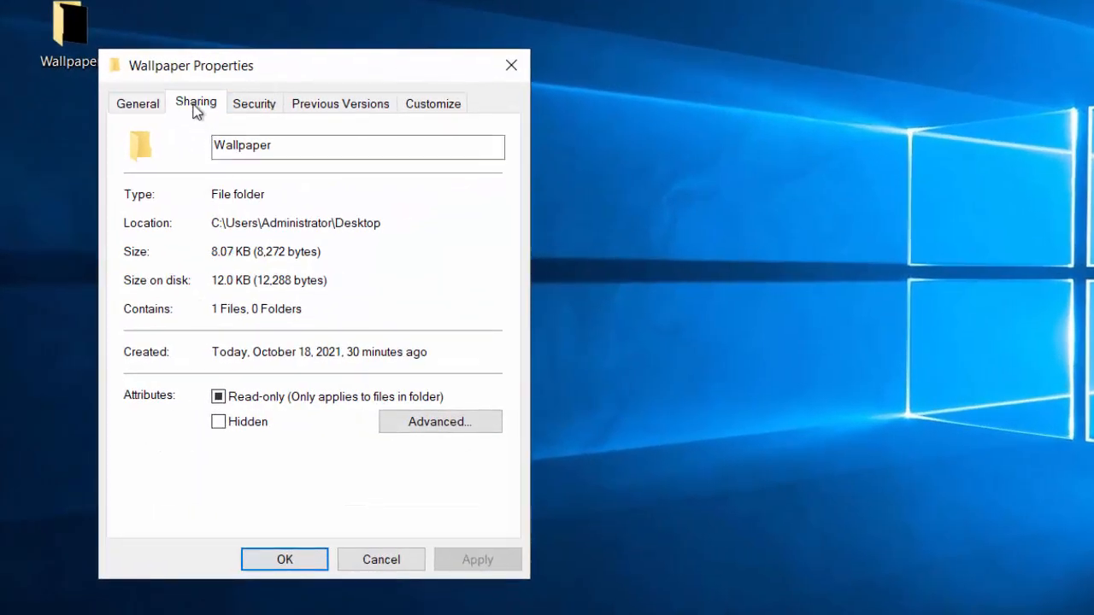
{"action": "left_click", "coordinate": [196, 109]}
{"action": "left_click", "coordinate": [253, 108]}
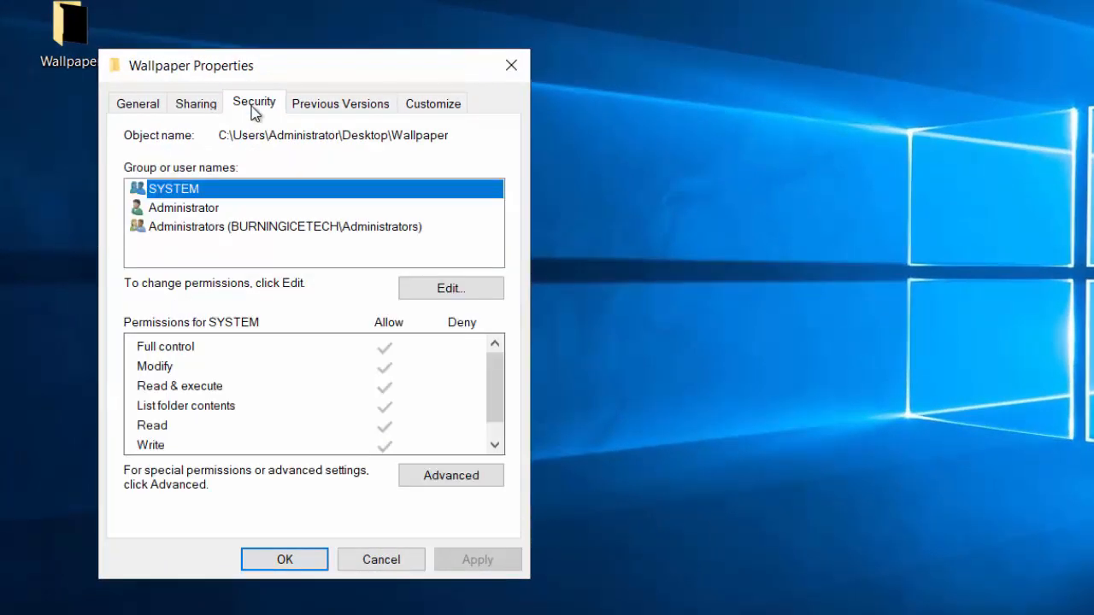
{"action": "left_click", "coordinate": [434, 292]}
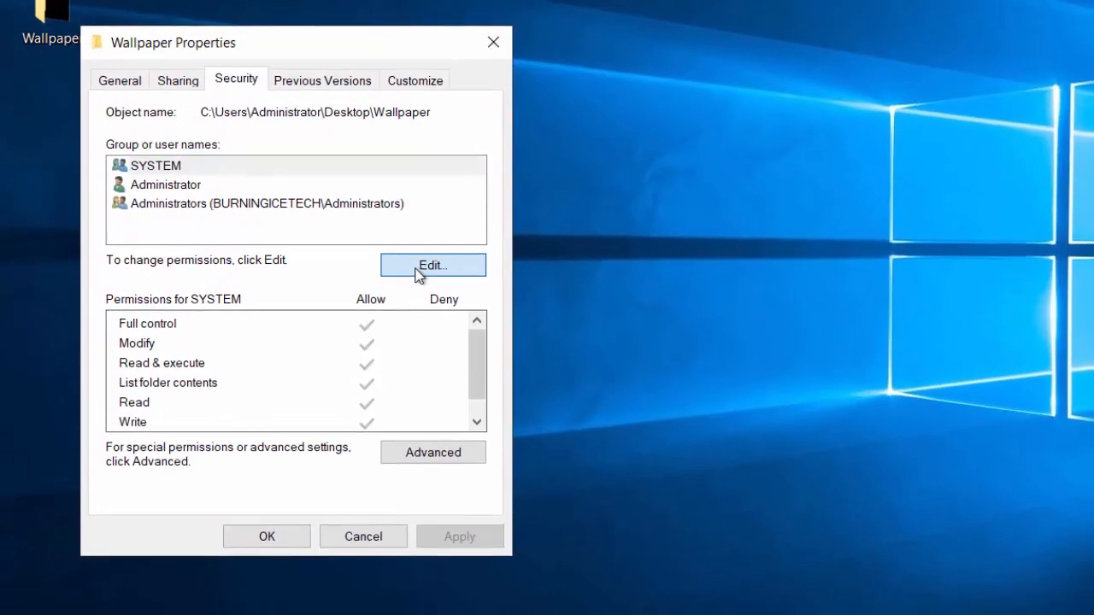
- Add the Authenticated Users group to the Wallpaper folder's security permissions with its default rights, apply the change and close the folder's properties
{"action": "left_click", "coordinate": [385, 381]}
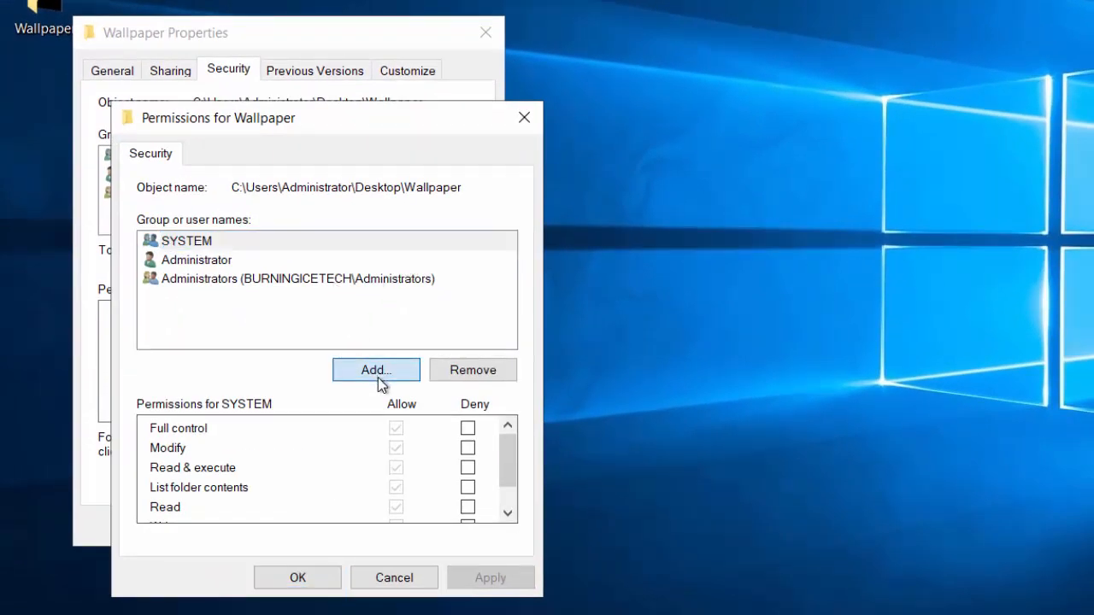
{"action": "type", "text": "auth"}
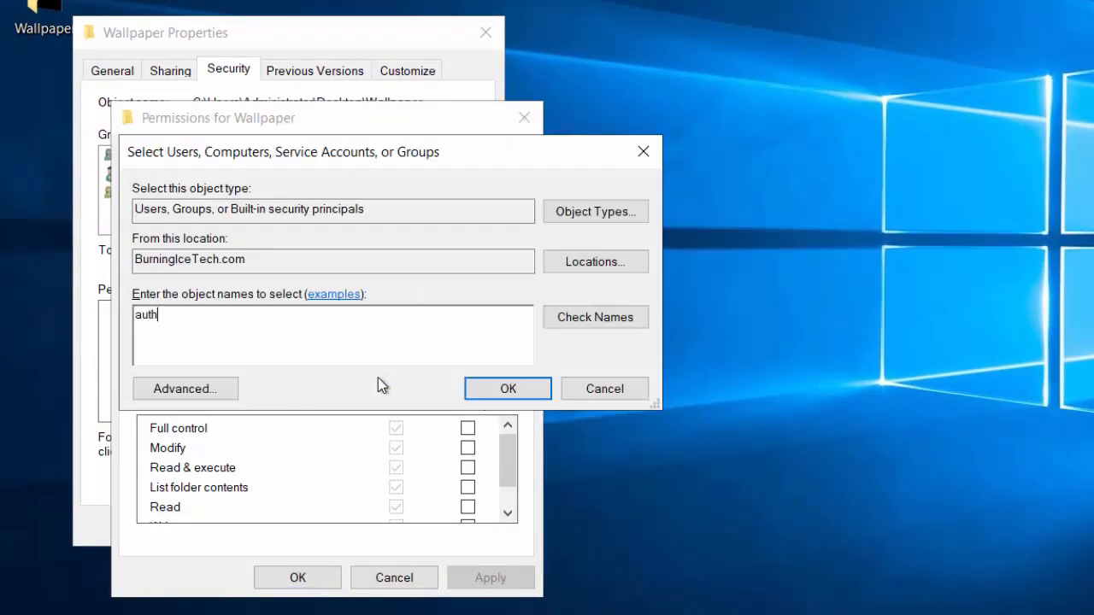
{"action": "left_click", "coordinate": [636, 320]}
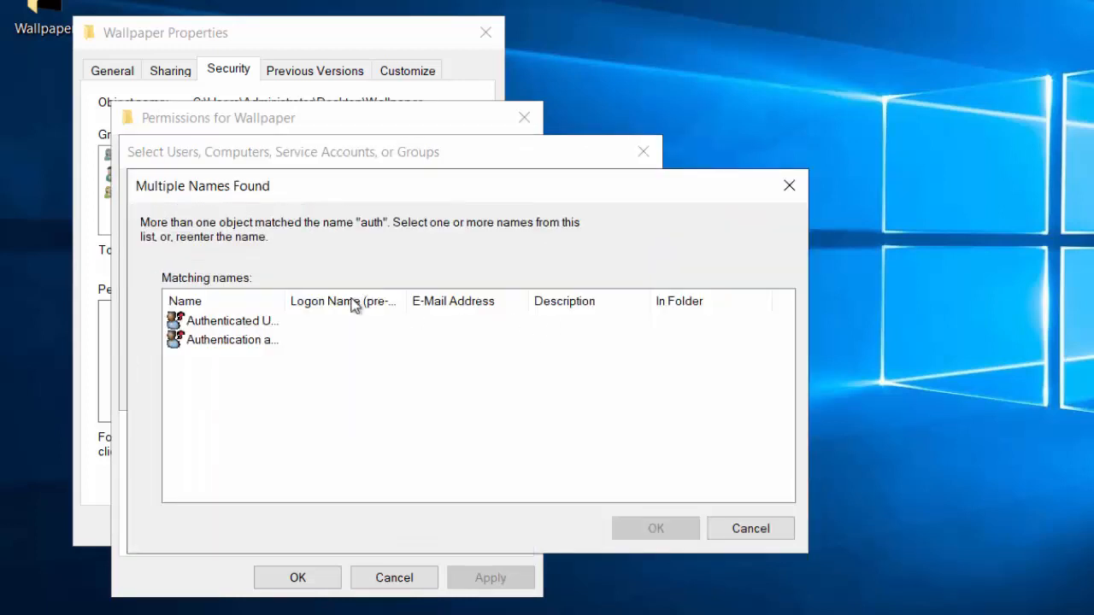
{"action": "left_click_drag", "start_coordinate": [338, 305], "coordinate": [336, 305]}
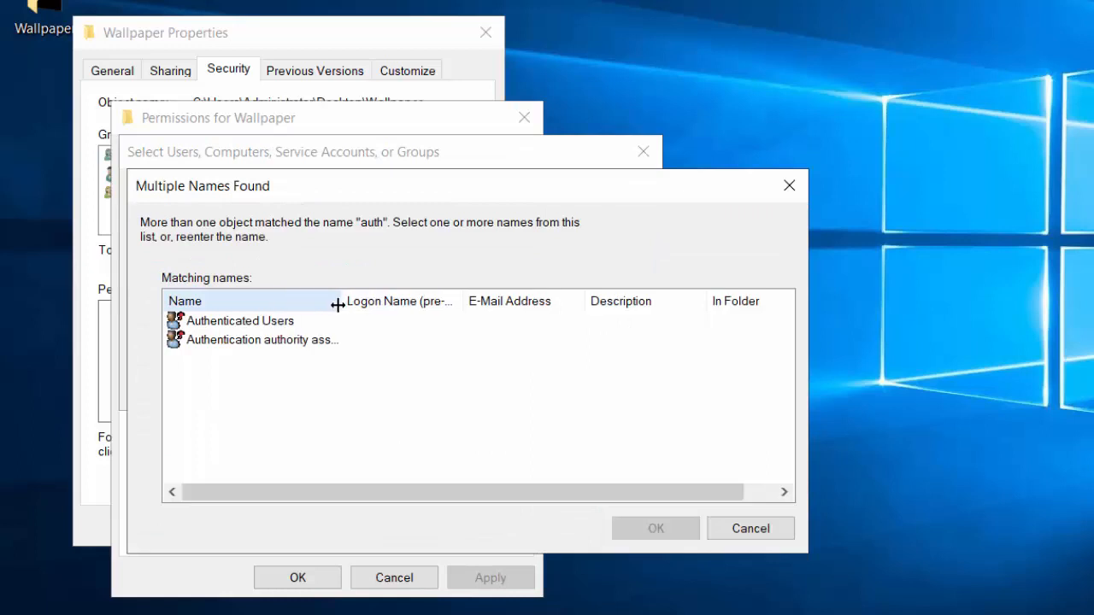
{"action": "left_click", "coordinate": [283, 322]}
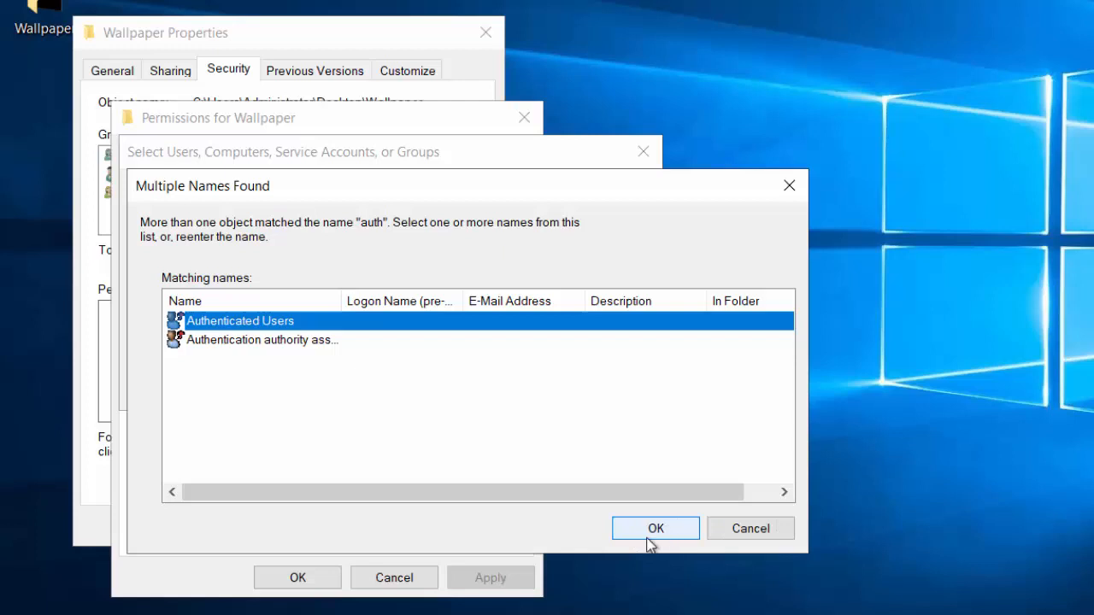
{"action": "left_click", "coordinate": [679, 533]}
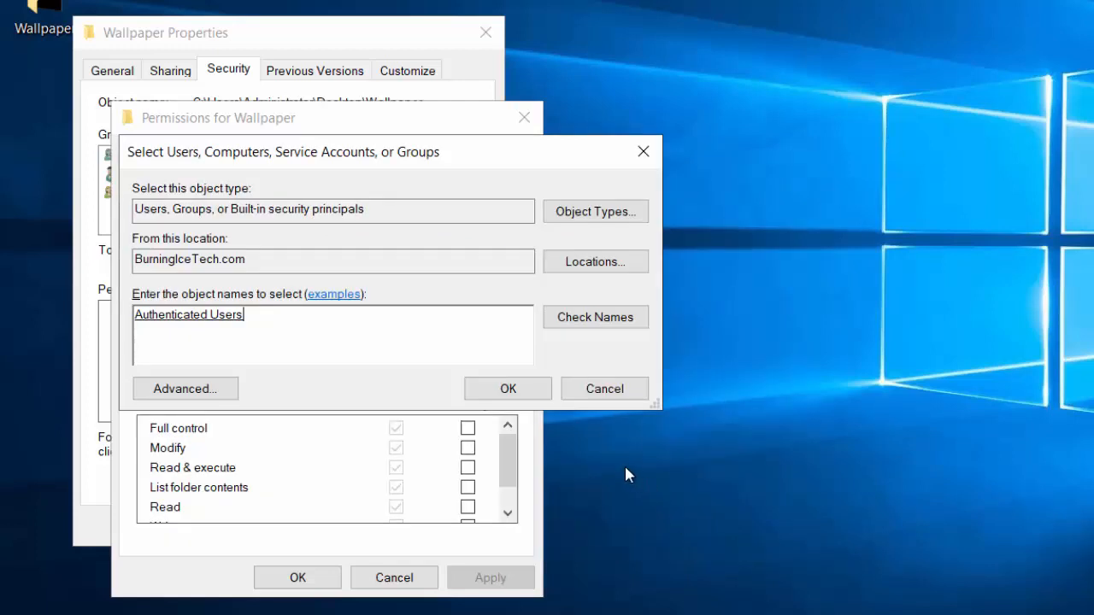
{"action": "left_click", "coordinate": [533, 391]}
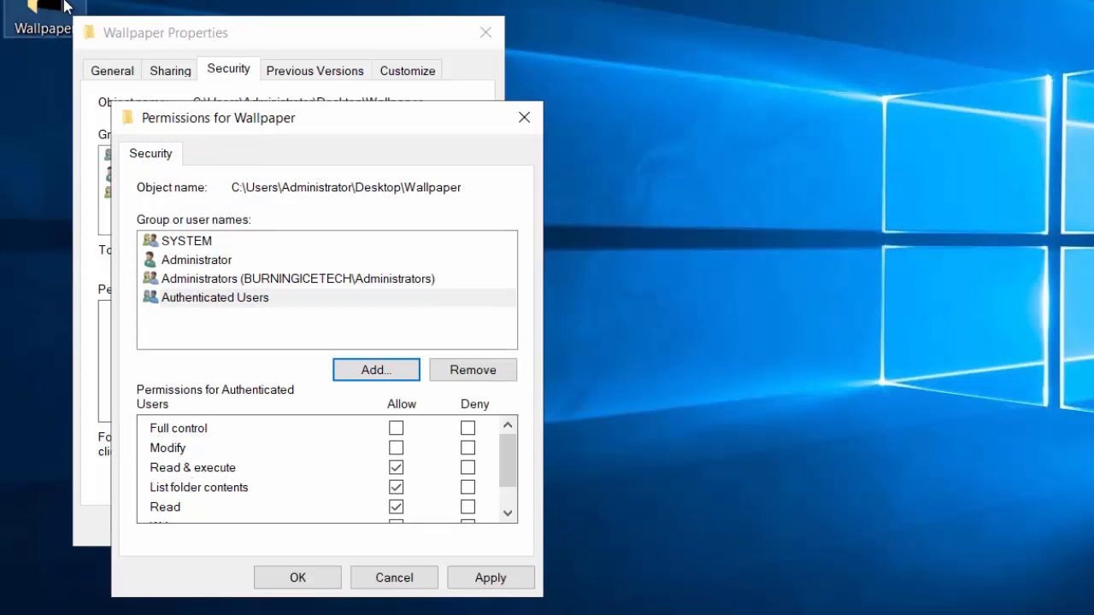
{"action": "left_click", "coordinate": [503, 581]}
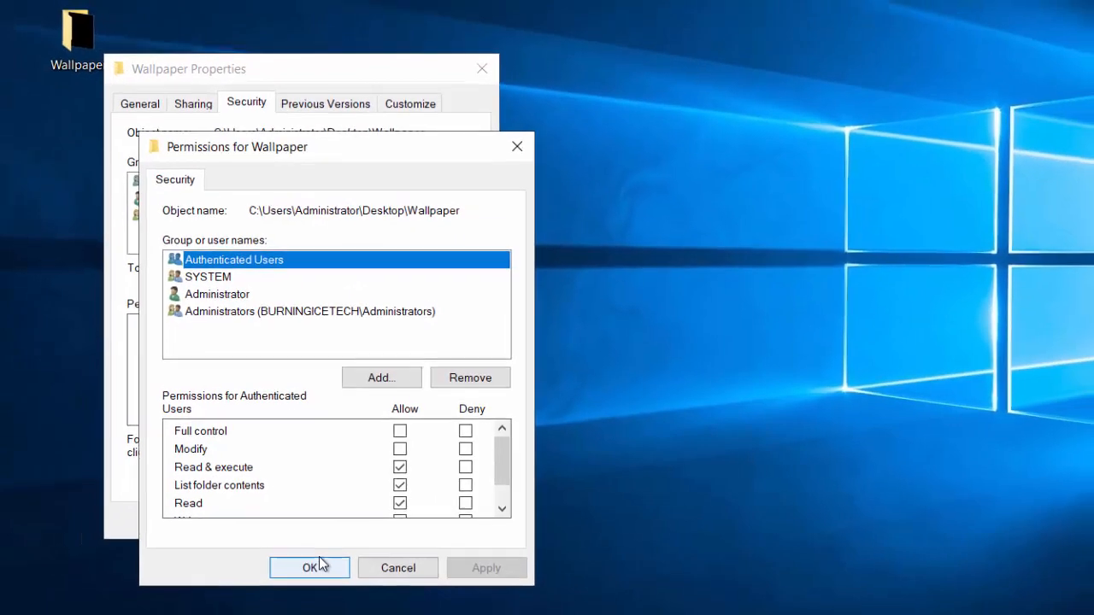
{"action": "left_click", "coordinate": [304, 579]}
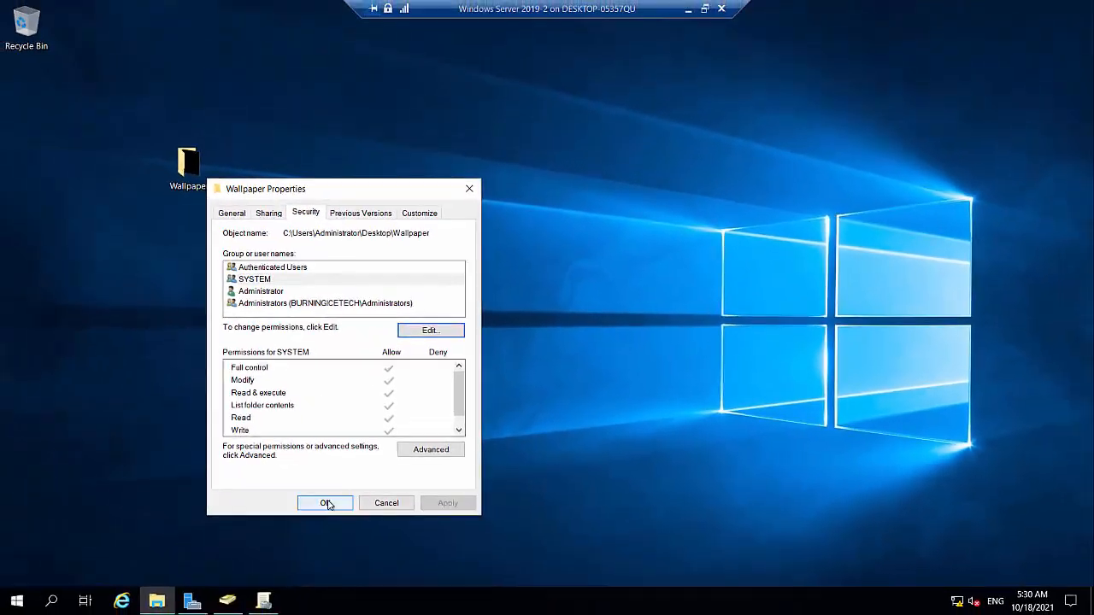
{"action": "left_click", "coordinate": [313, 507]}
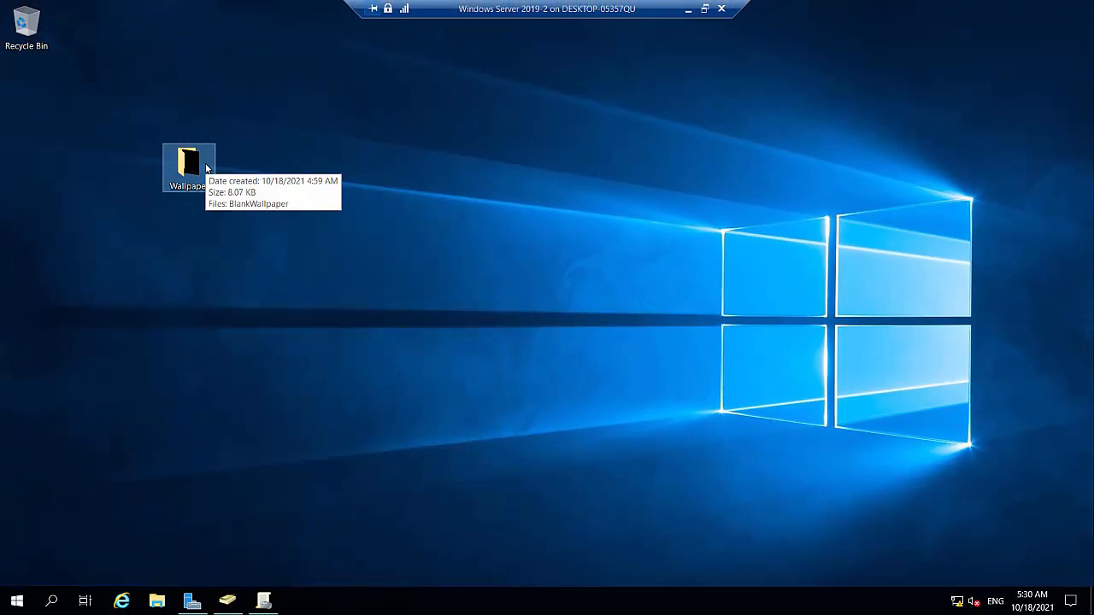
- In Group Policy Management, create a GPO named Wallpaper linked to the Users OU under NY and IT
{"action": "left_click", "coordinate": [270, 603]}
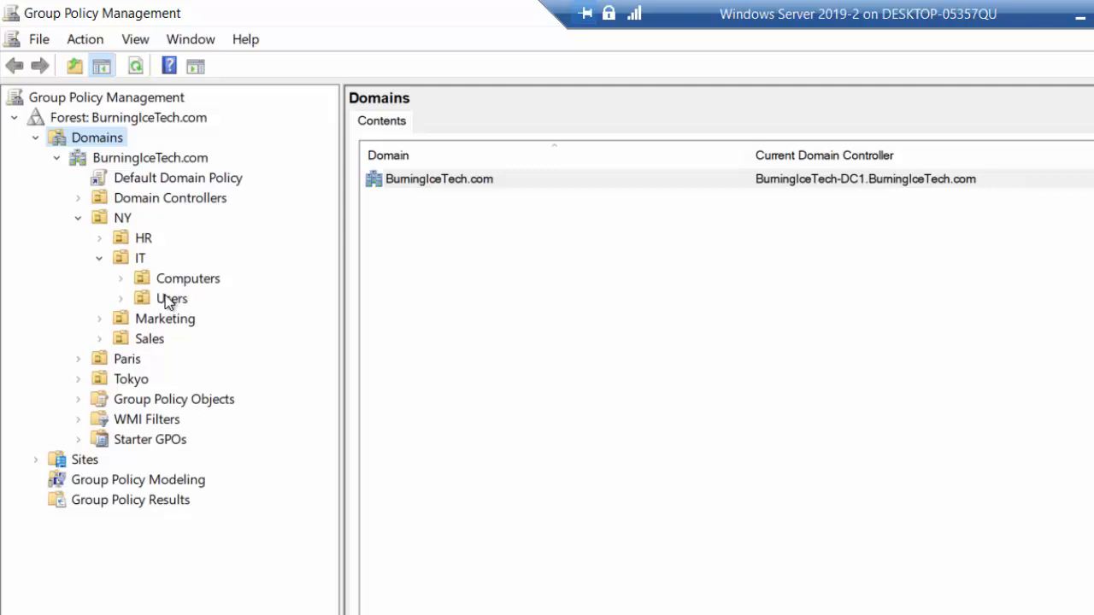
{"action": "right_click", "coordinate": [163, 295]}
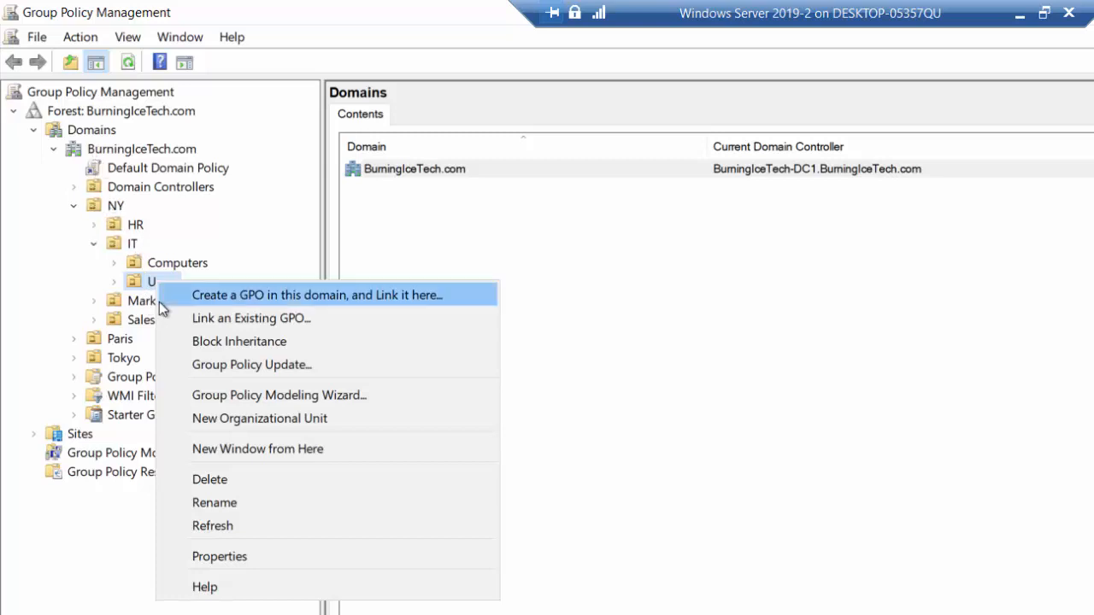
{"action": "left_click", "coordinate": [419, 297]}
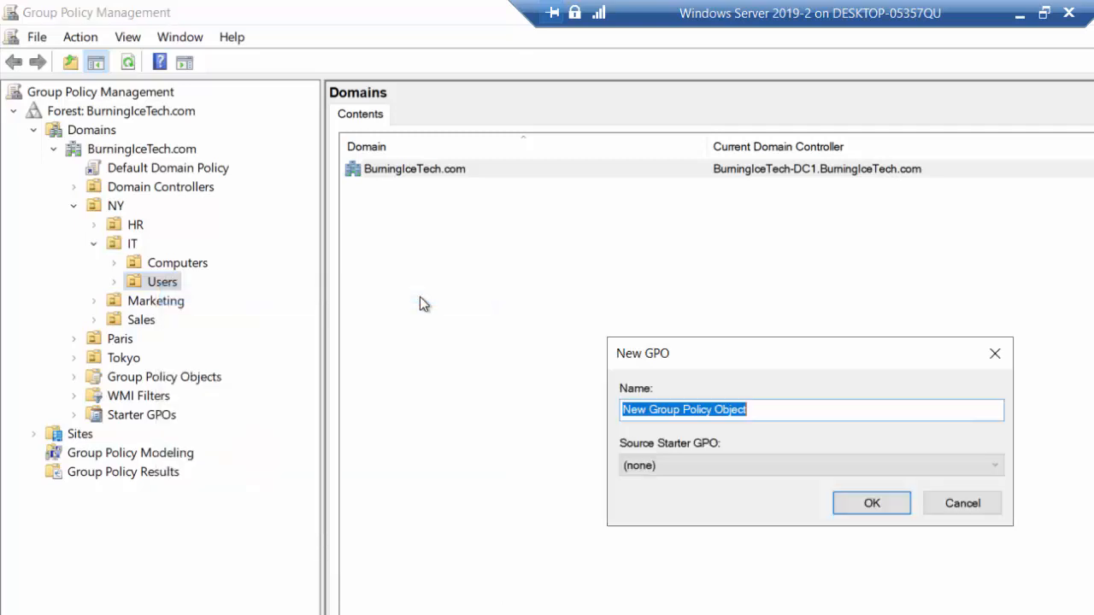
{"action": "type", "text": "Wallpaper"}
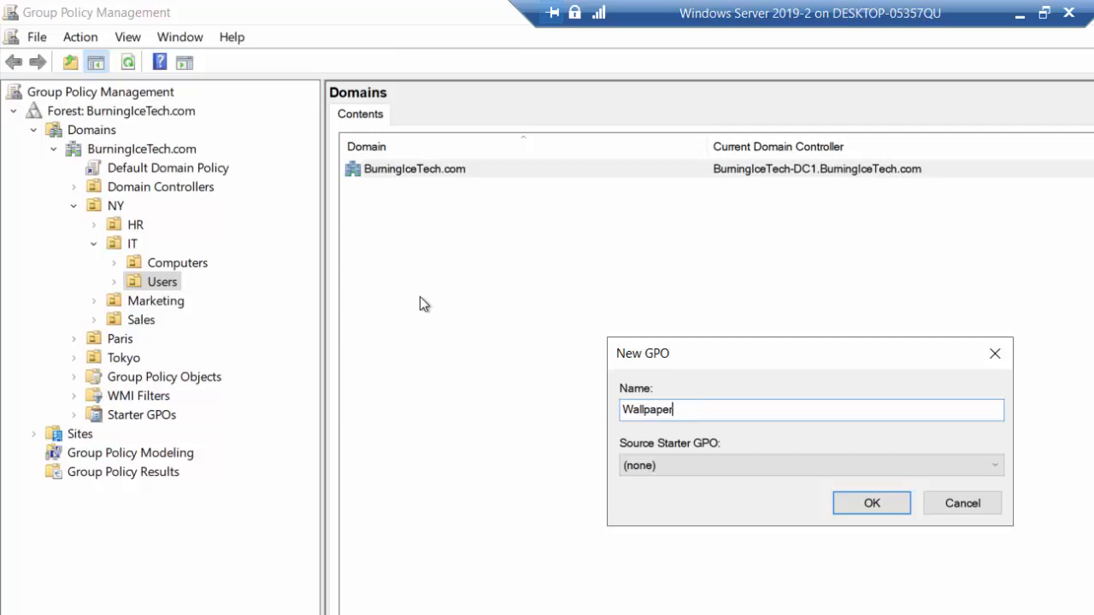
{"action": "left_click", "coordinate": [868, 502]}
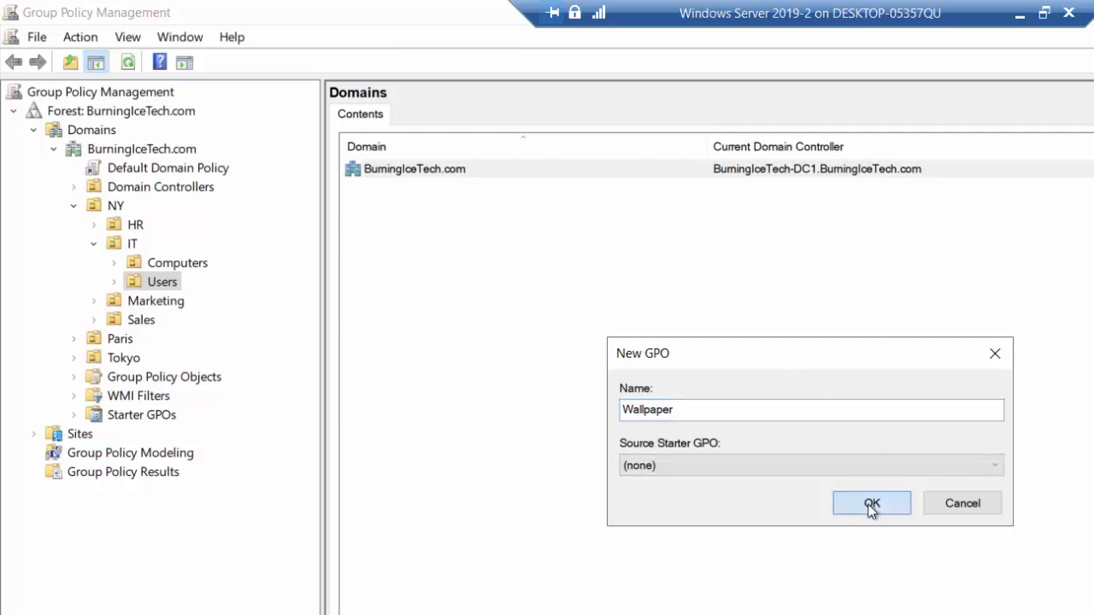
- Open the Wallpaper GPO linked under the IT Users OU for editing, maximize the editor window and widen its tree
{"action": "left_click", "coordinate": [116, 283]}
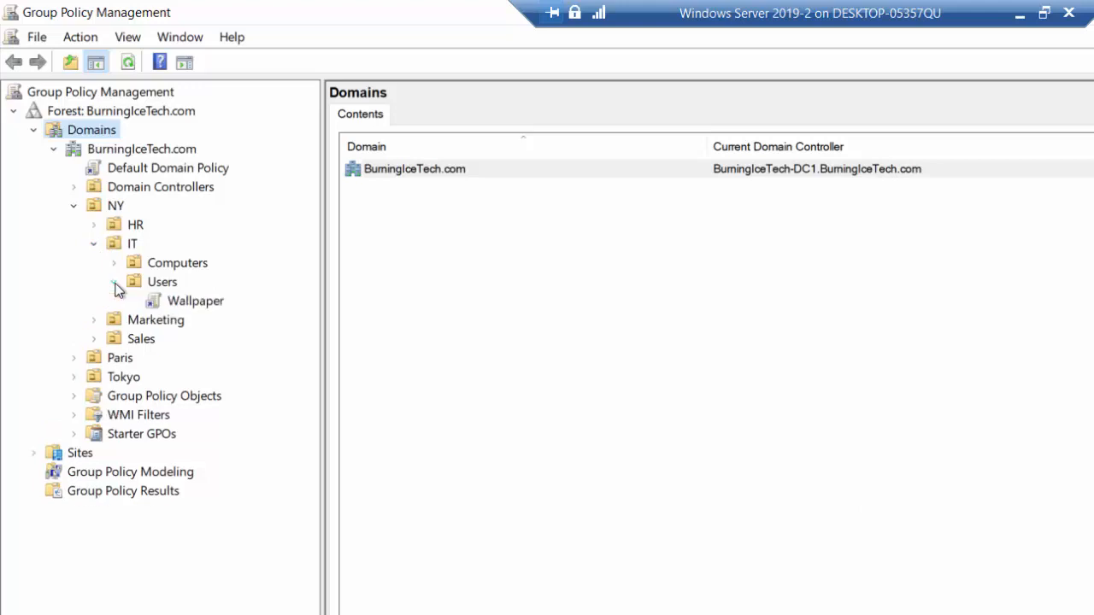
{"action": "left_click", "coordinate": [196, 301]}
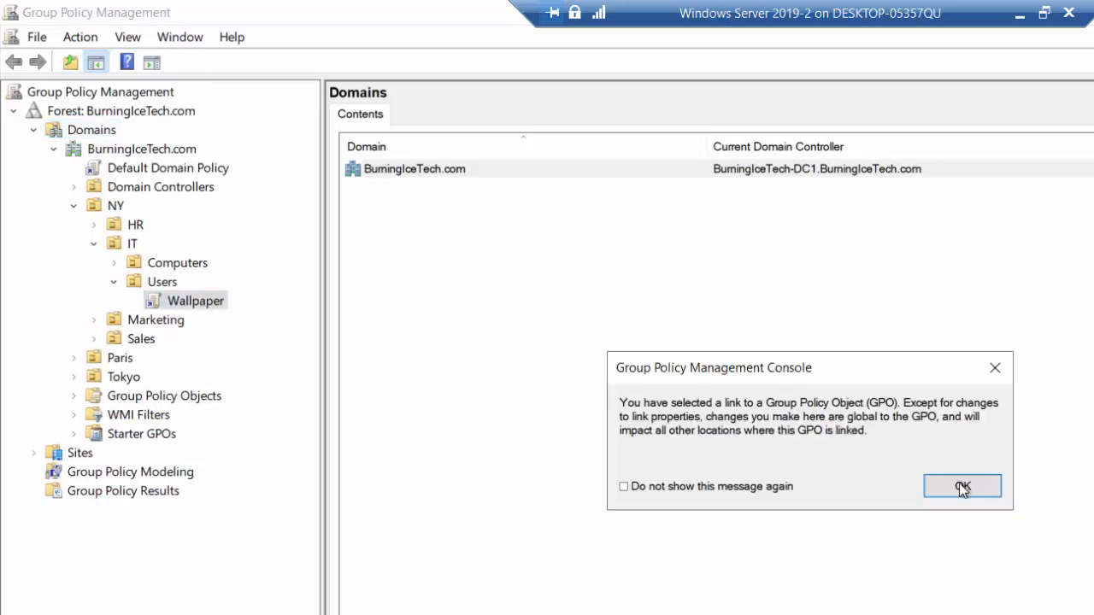
{"action": "left_click", "coordinate": [959, 485]}
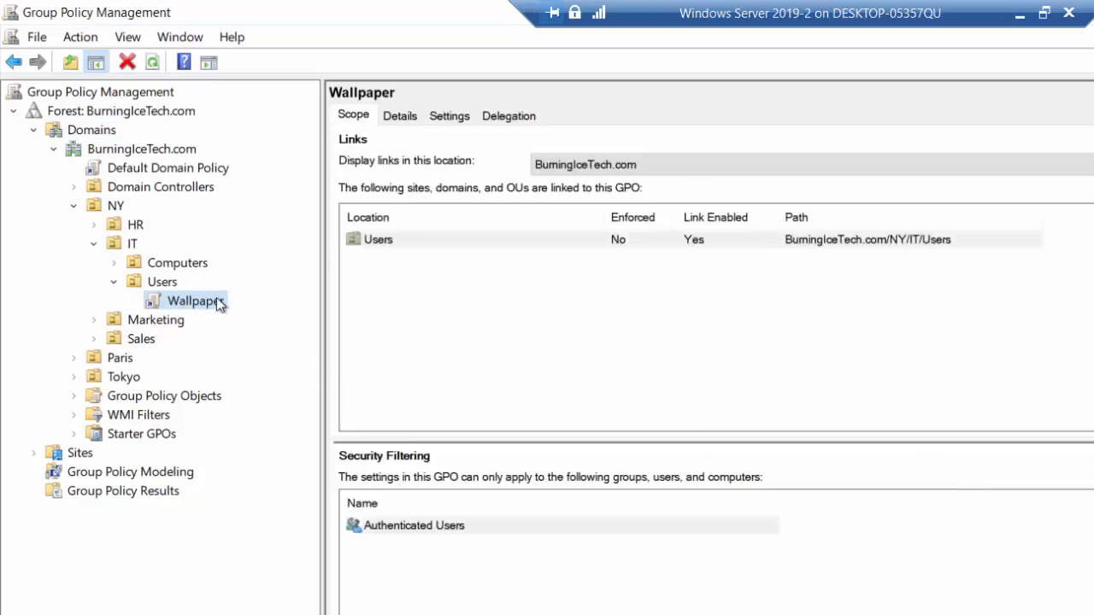
{"action": "right_click", "coordinate": [197, 299]}
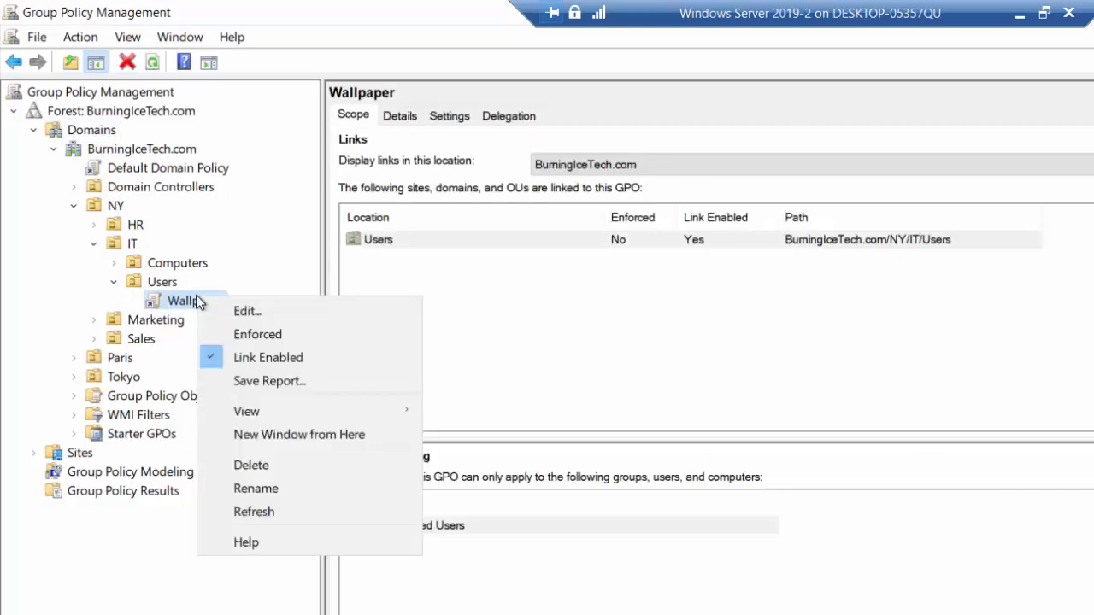
{"action": "left_click", "coordinate": [273, 310]}
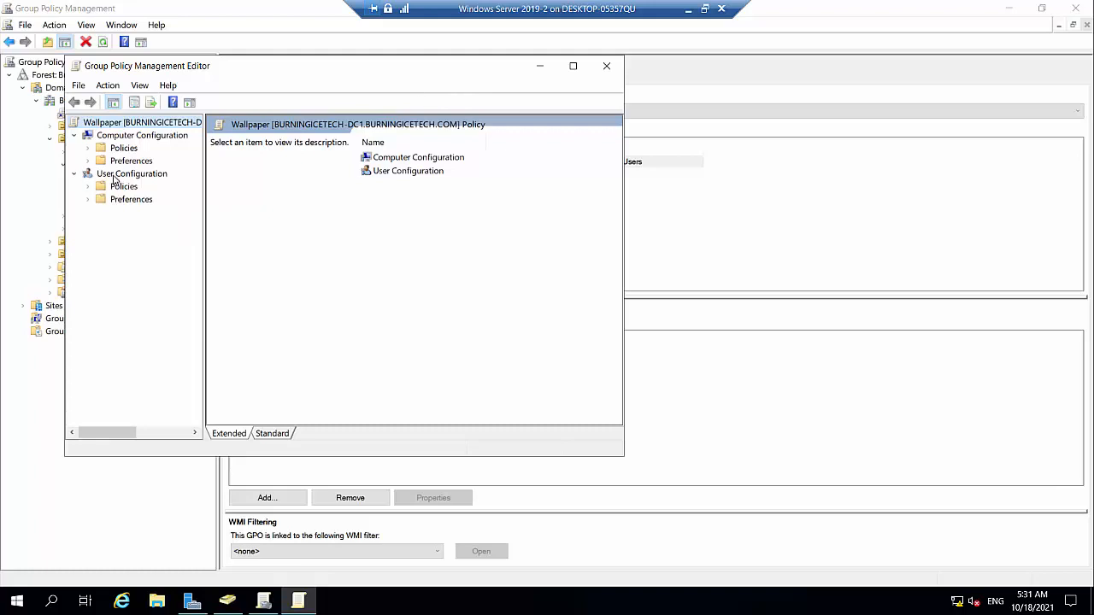
{"action": "left_click", "coordinate": [573, 66]}
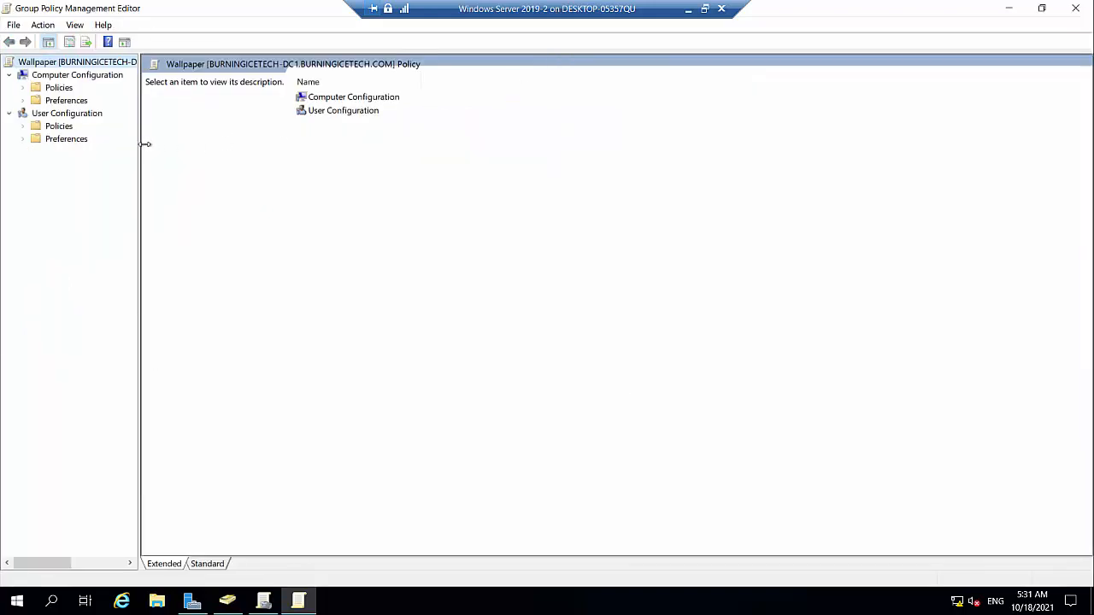
{"action": "left_click_drag", "start_coordinate": [140, 142], "coordinate": [190, 139]}
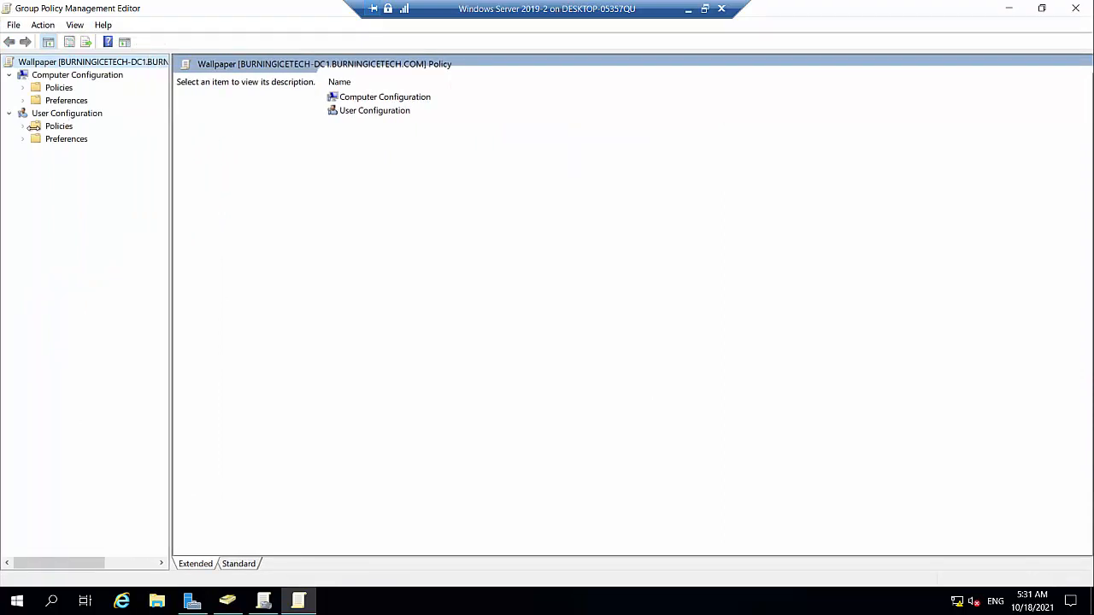
- Open the Desktop Wallpaper setting under User Configuration, Policies, Administrative Templates, Desktop, Desktop for editing
{"action": "left_click", "coordinate": [23, 125]}
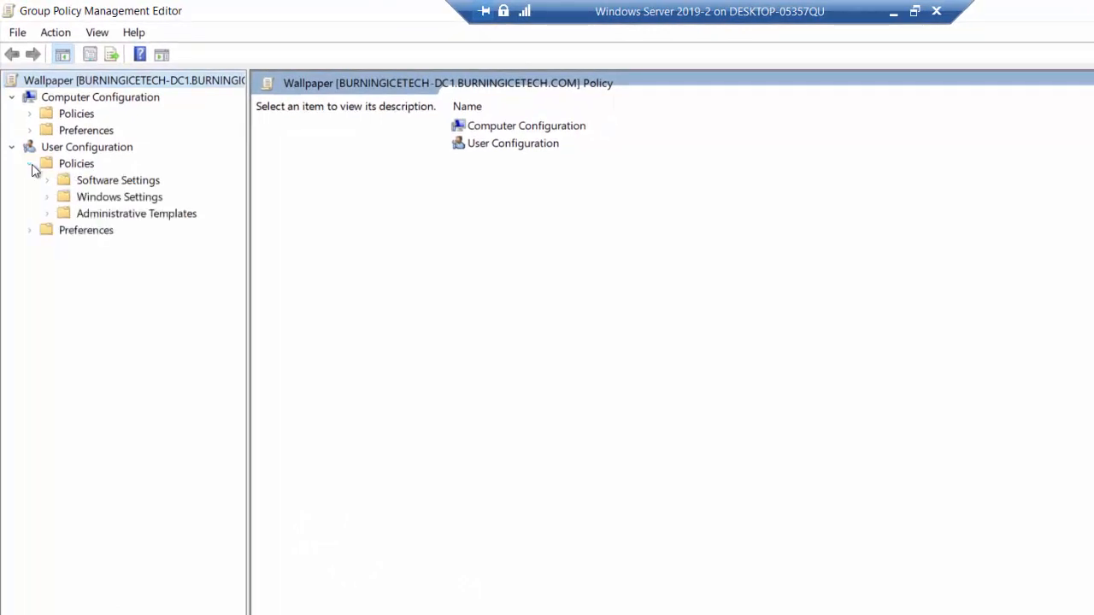
{"action": "left_click", "coordinate": [47, 215]}
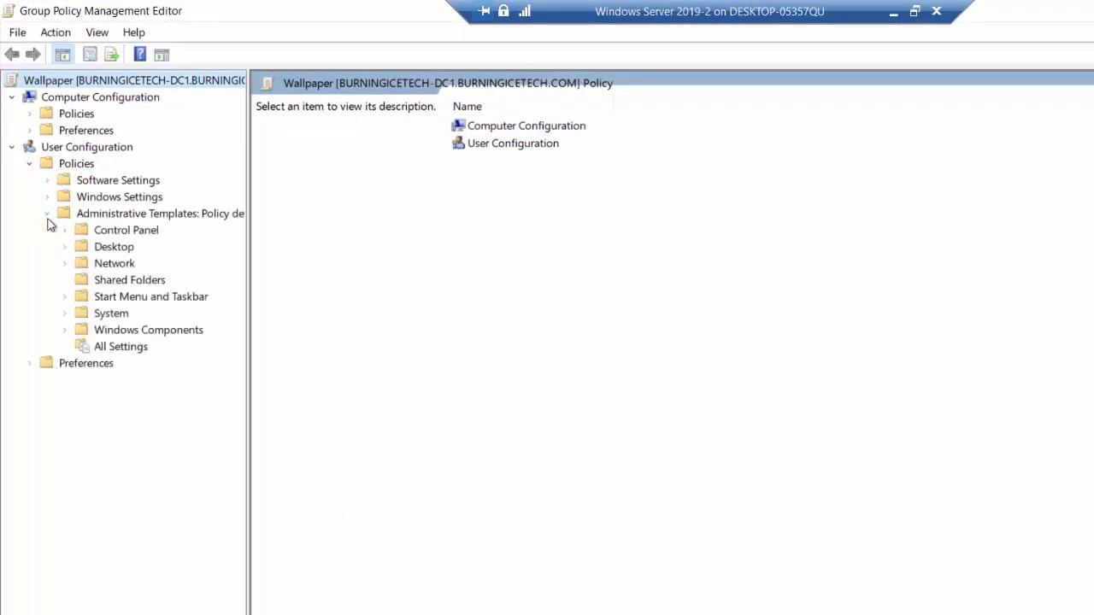
{"action": "left_click", "coordinate": [66, 247]}
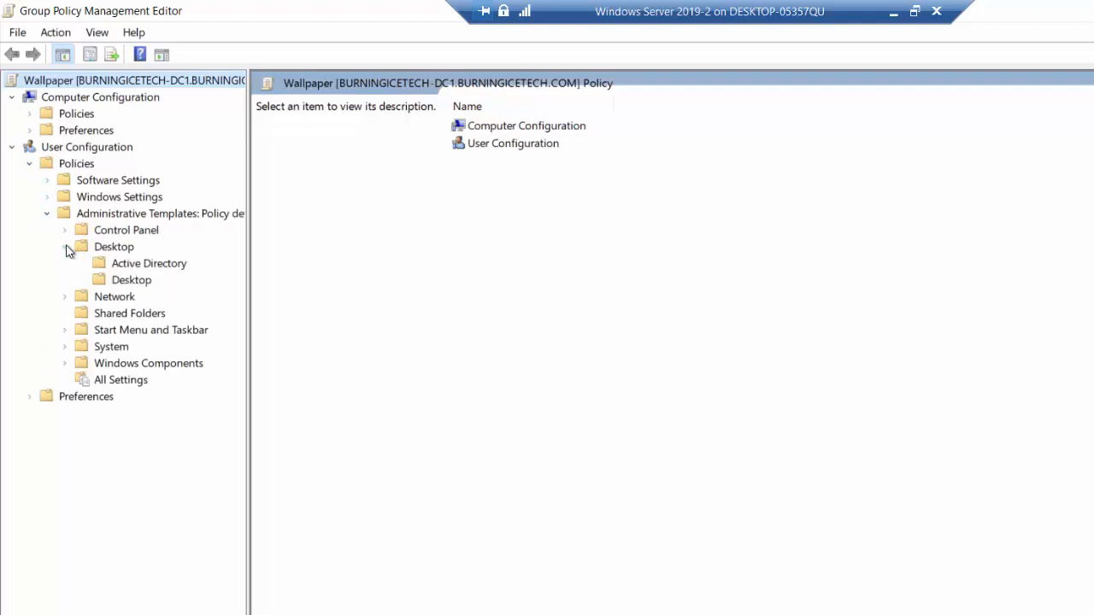
{"action": "left_click", "coordinate": [131, 282]}
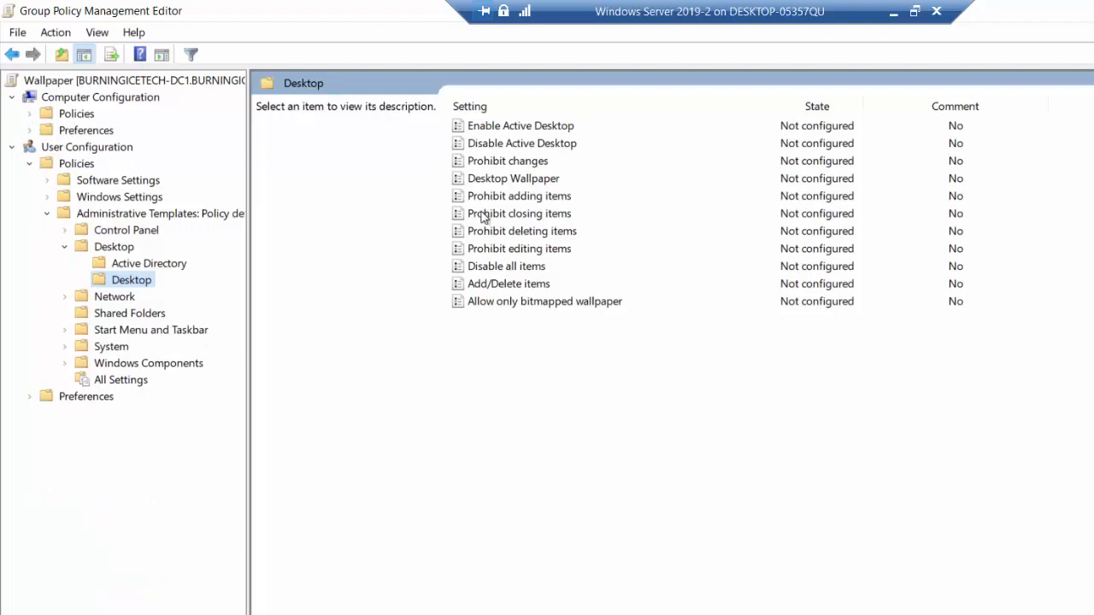
{"action": "left_click", "coordinate": [540, 179]}
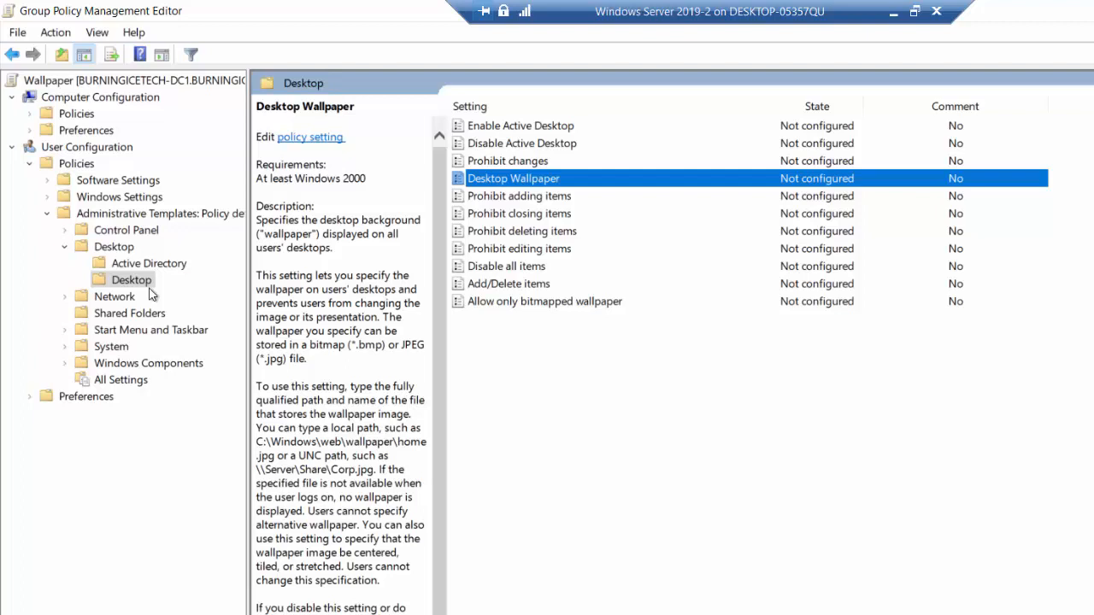
{"action": "right_click", "coordinate": [543, 183]}
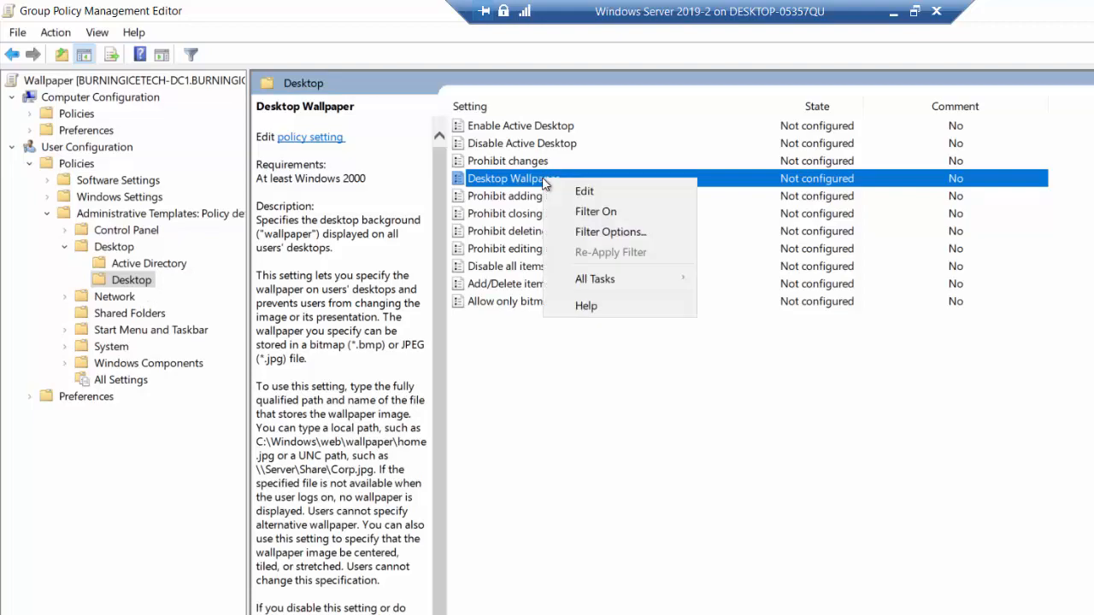
{"action": "left_click", "coordinate": [578, 192]}
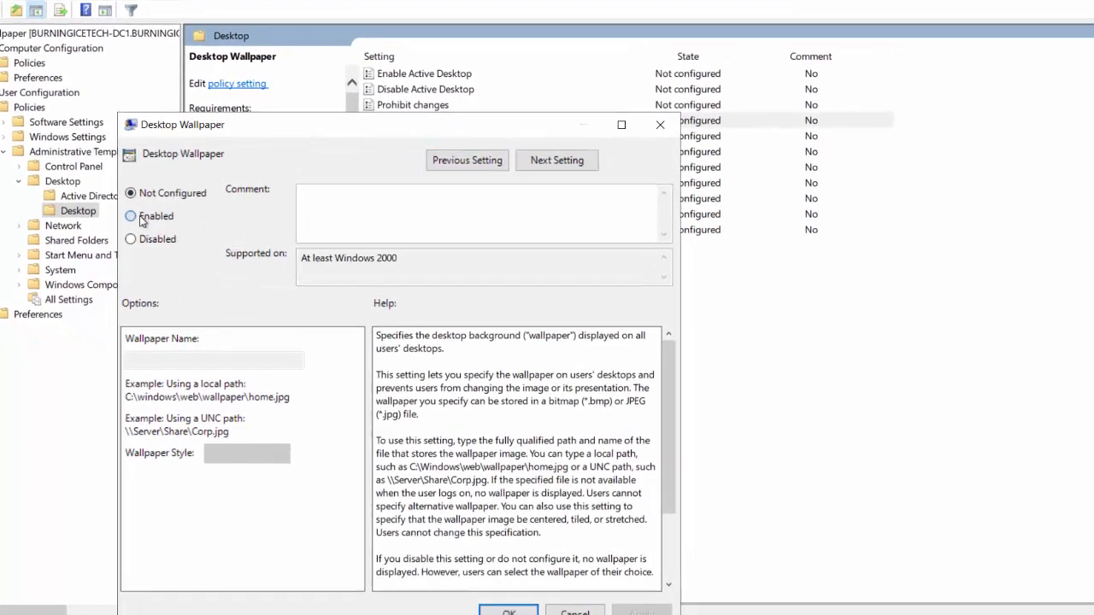
- Enable the Desktop Wallpaper setting and enter the shared folder path \\BurningIceTech-DC1\wallpaper as the start of the wallpaper name
{"action": "left_click", "coordinate": [171, 246]}
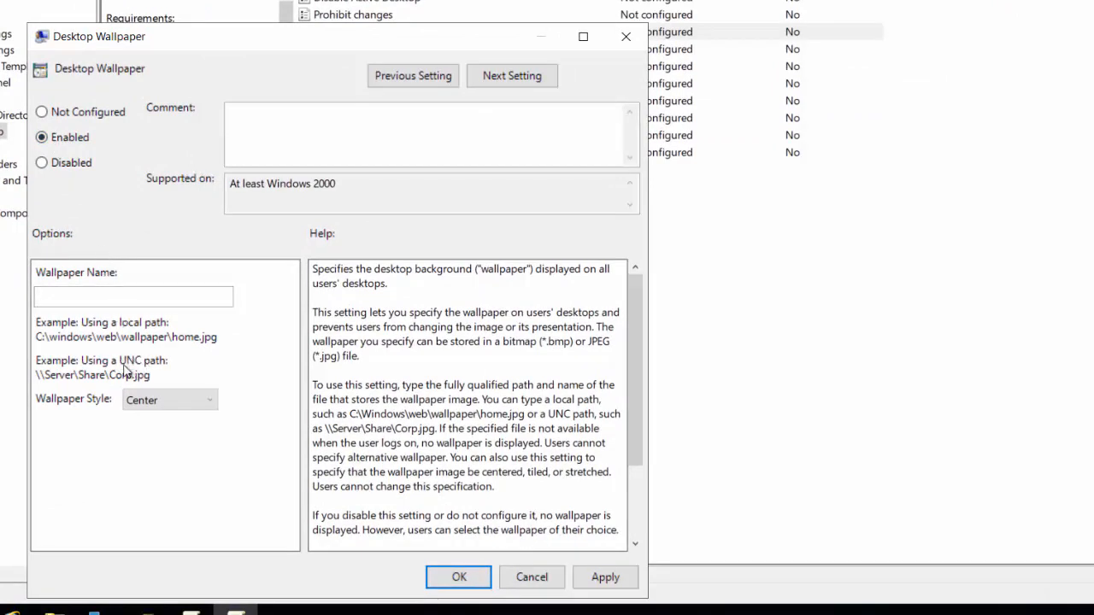
{"action": "left_click", "coordinate": [119, 299]}
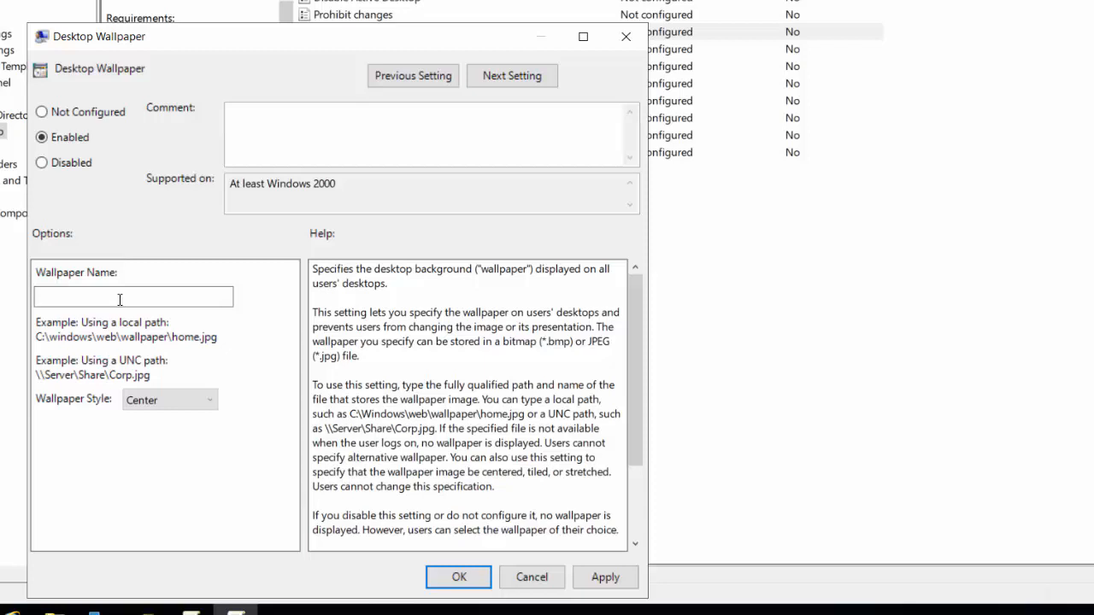
{"action": "left_click", "coordinate": [119, 299]}
{"action": "type", "text": "\\\\"}
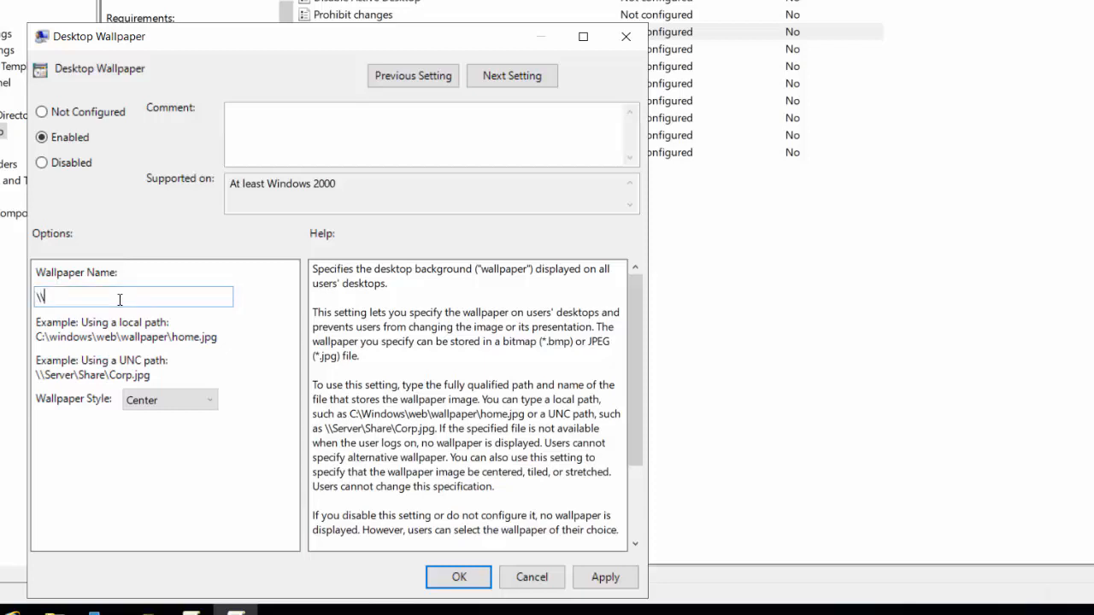
{"action": "type", "text": "Bu"}
{"action": "type", "text": "r"}
{"action": "type", "text": "ningIce"}
{"action": "type", "text": "Tech"}
{"action": "type", "text": "\\DC"}
{"action": "type", "text": "1"}
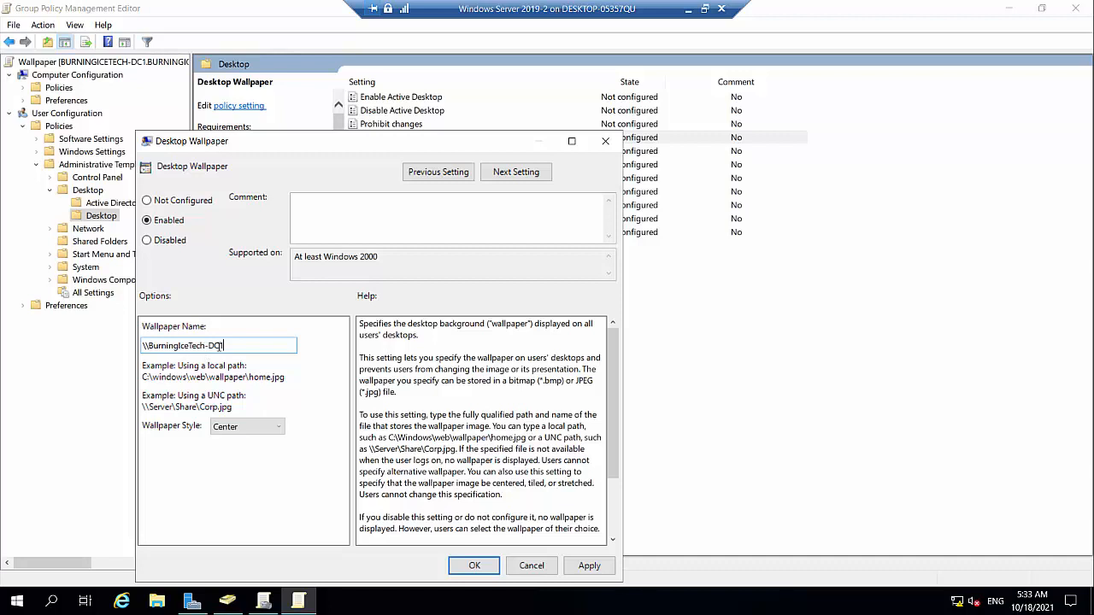
{"action": "type", "text": "\\wallpaper"}
- Complete the wallpaper path with \BlankWallpaper.jpg, apply and confirm the setting, and close the policy editor
{"action": "left_click", "coordinate": [1091, 601]}
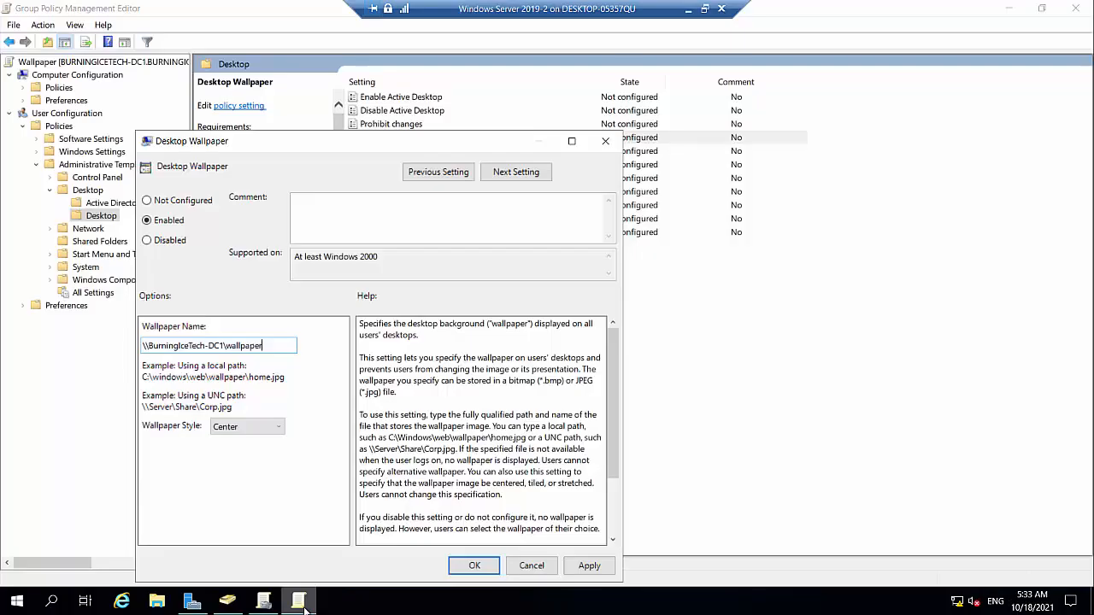
{"action": "left_click", "coordinate": [299, 601]}
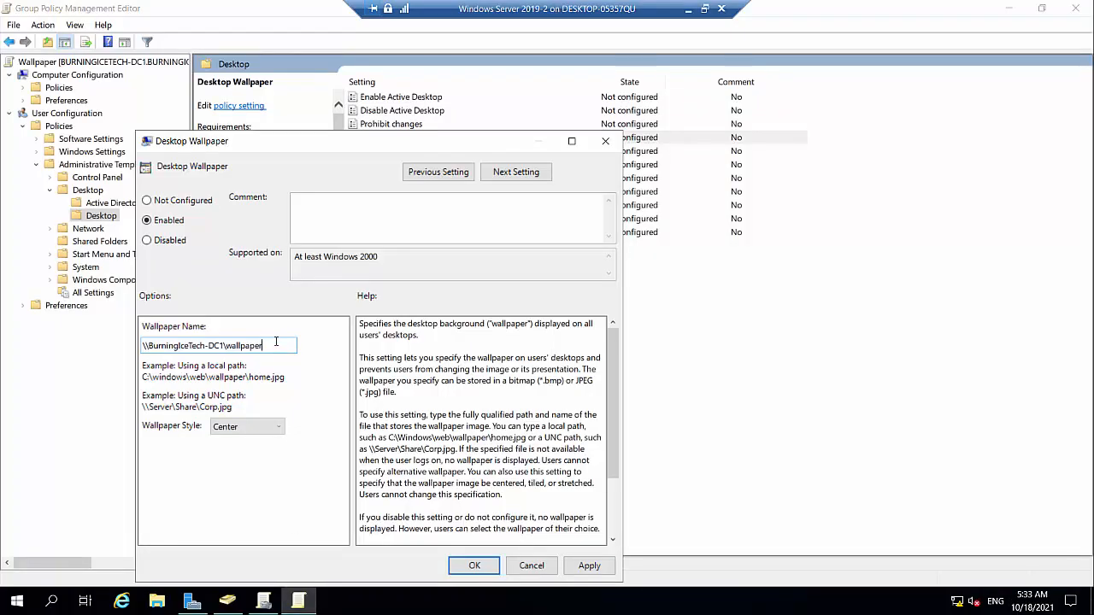
{"action": "type", "text": "\\BlankWallpa"}
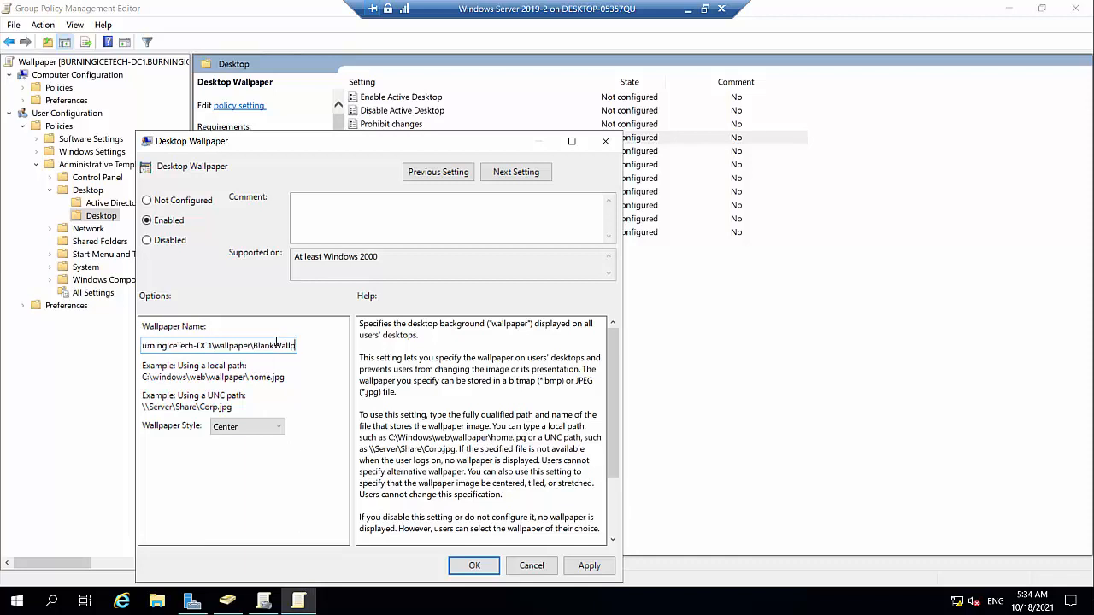
{"action": "type", "text": "per"}
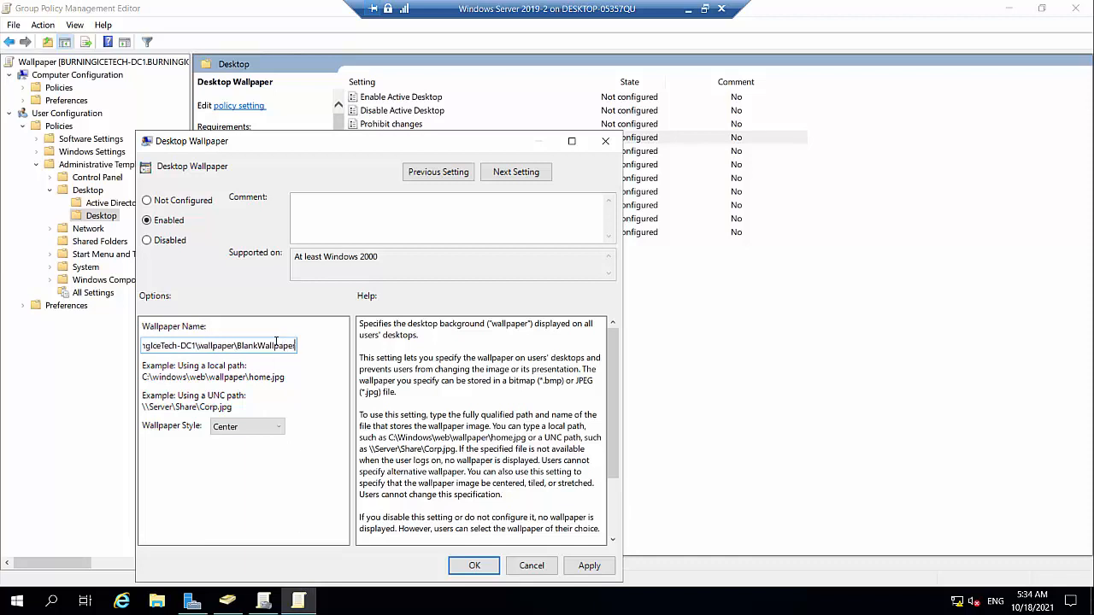
{"action": "type", "text": ".jpg"}
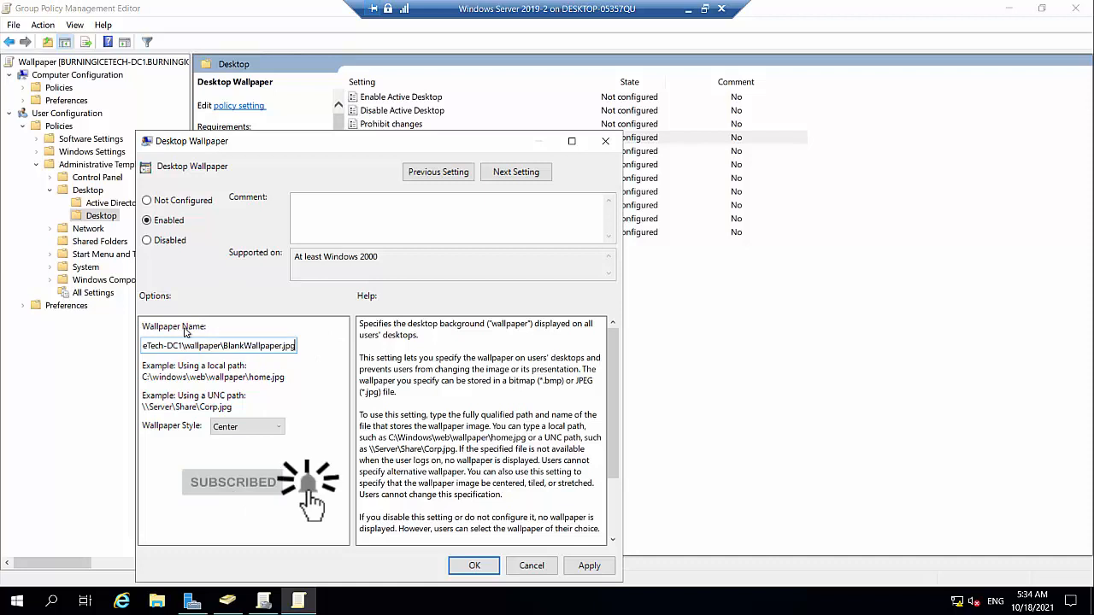
{"action": "left_click", "coordinate": [588, 565]}
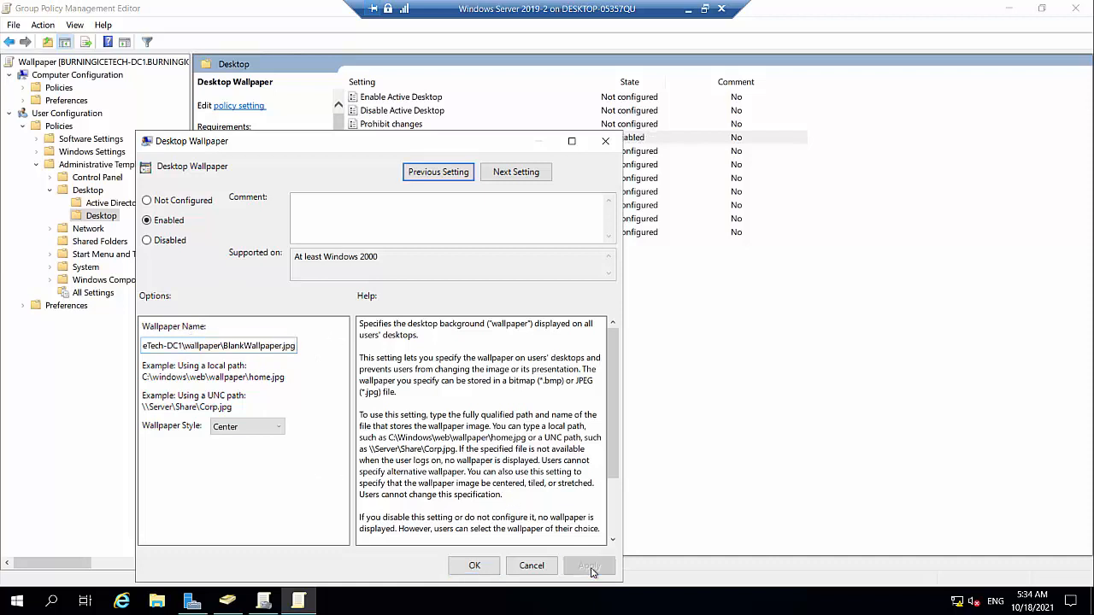
{"action": "left_click", "coordinate": [481, 569]}
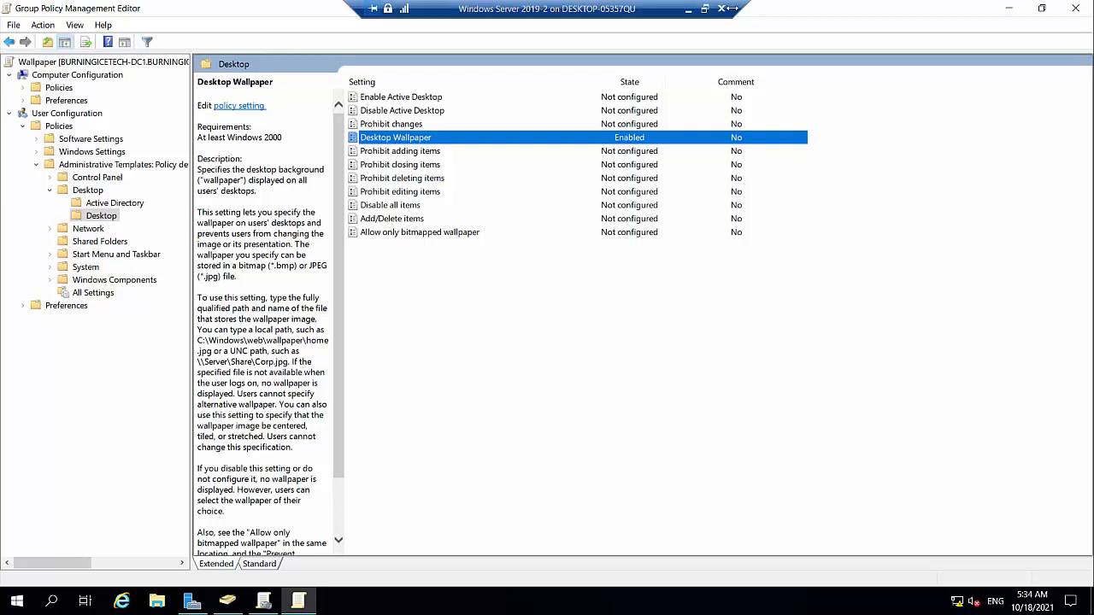
{"action": "left_click", "coordinate": [1074, 8]}
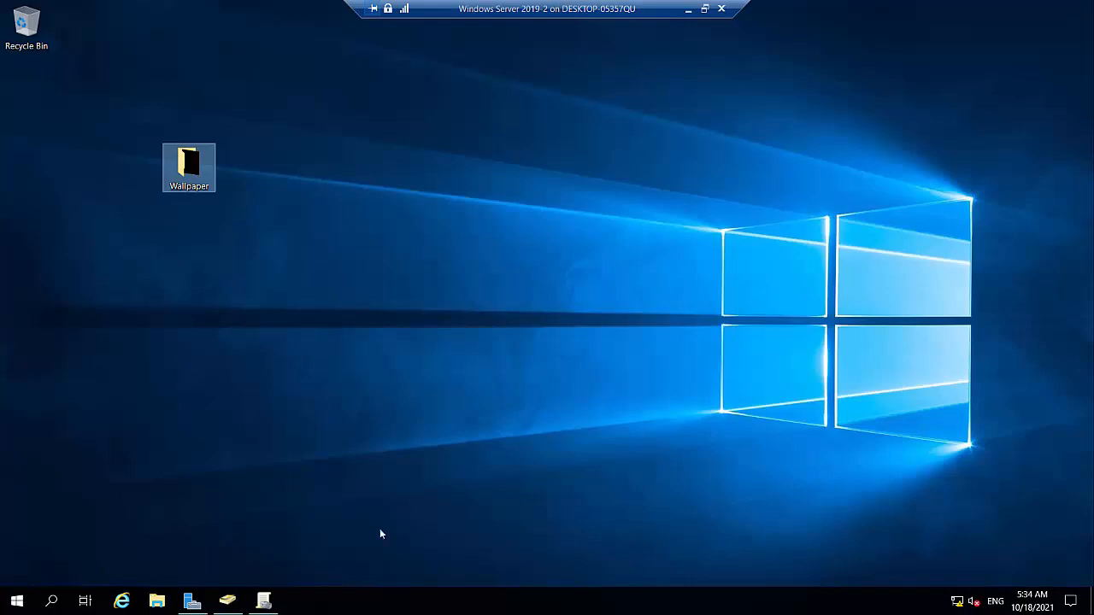
- View the power plans in Control Panel's Power Options under System and Security, and close the window
{"action": "left_click", "coordinate": [264, 601]}
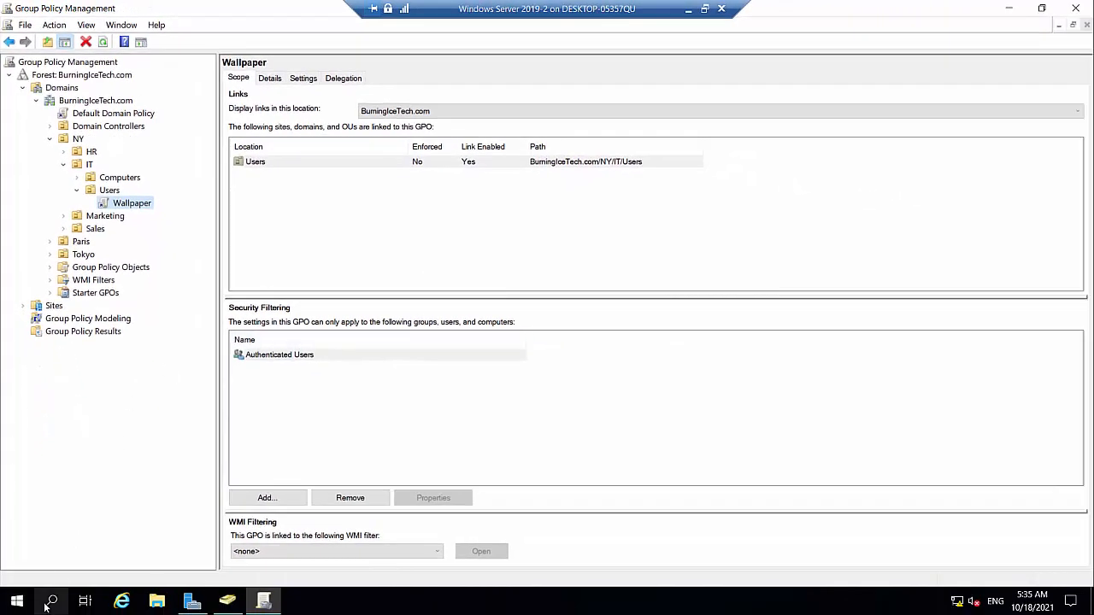
{"action": "left_click", "coordinate": [47, 605]}
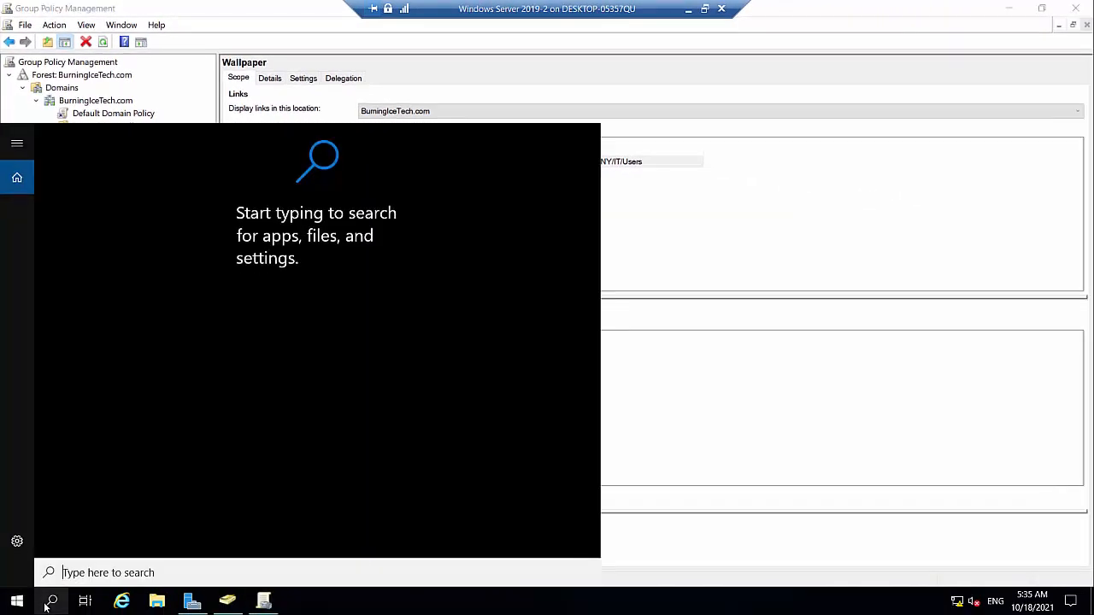
{"action": "type", "text": "control"}
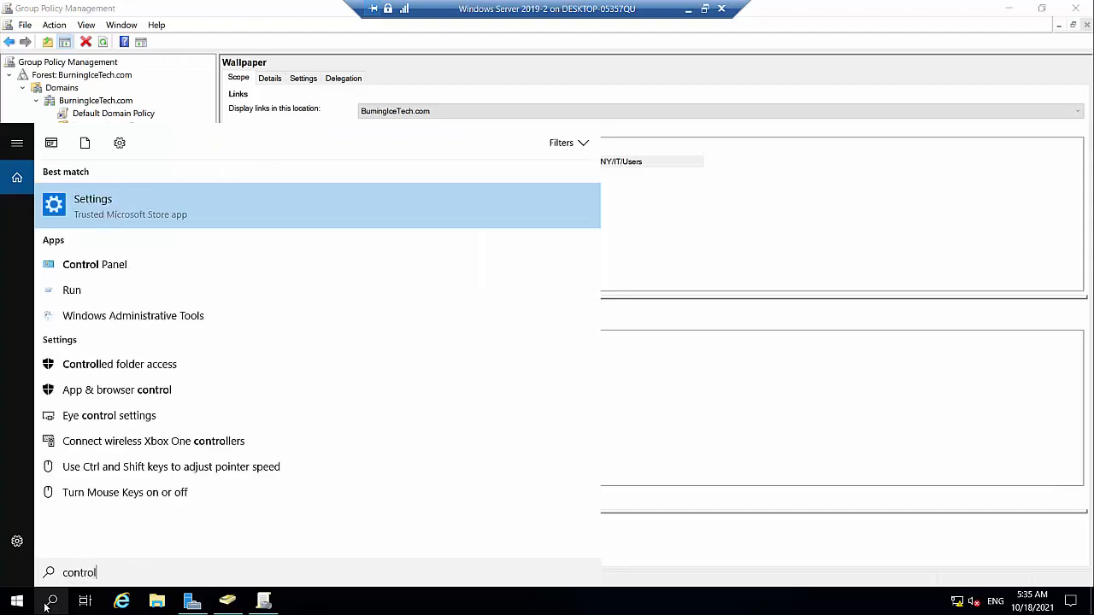
{"action": "left_click", "coordinate": [109, 263]}
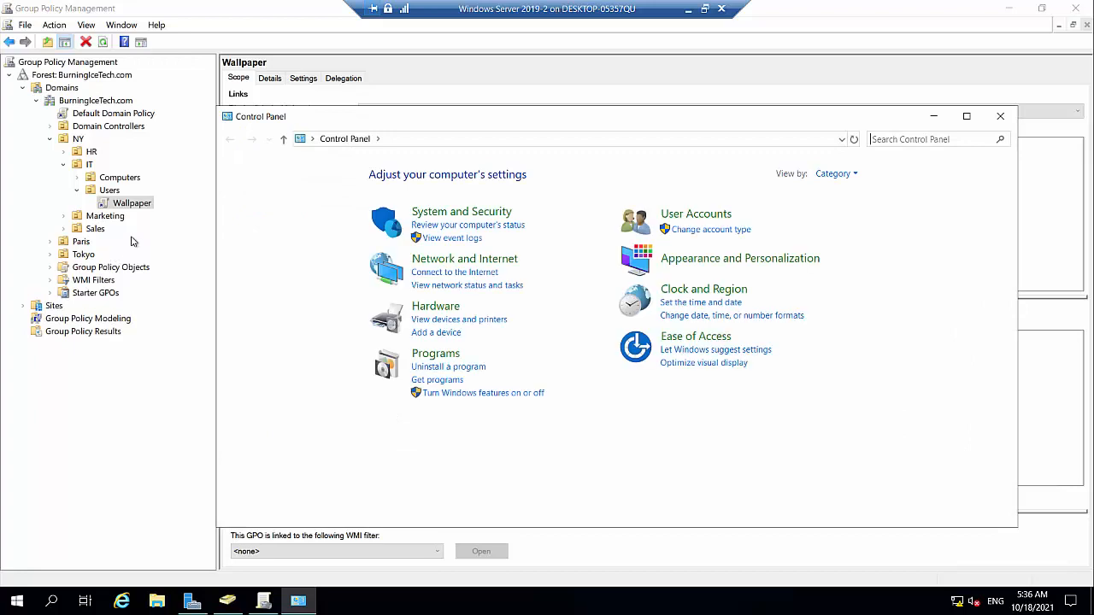
{"action": "left_click", "coordinate": [451, 214]}
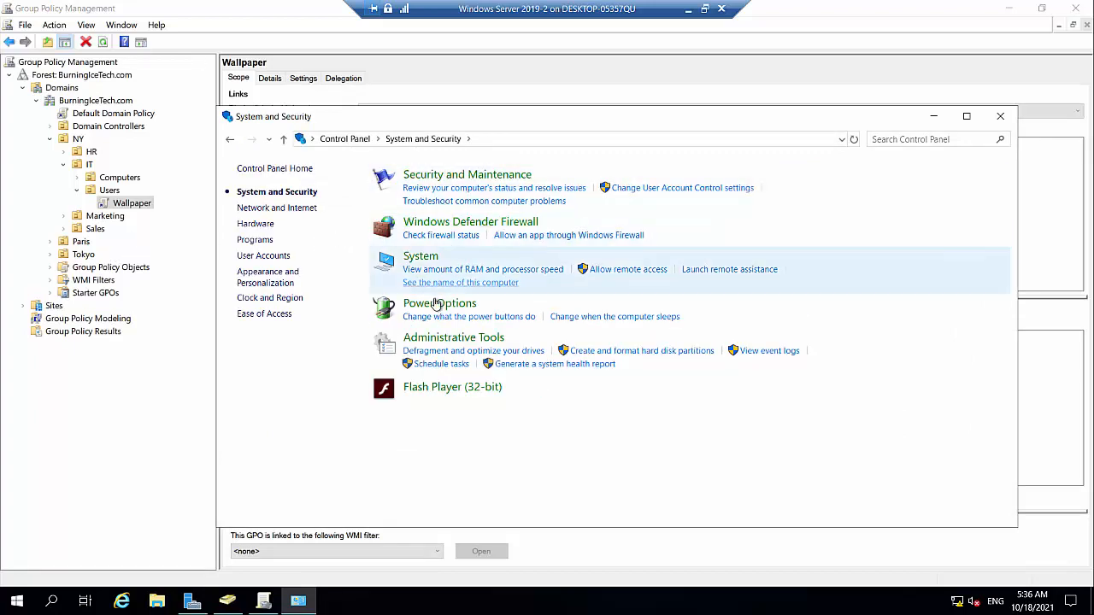
{"action": "left_click", "coordinate": [435, 305]}
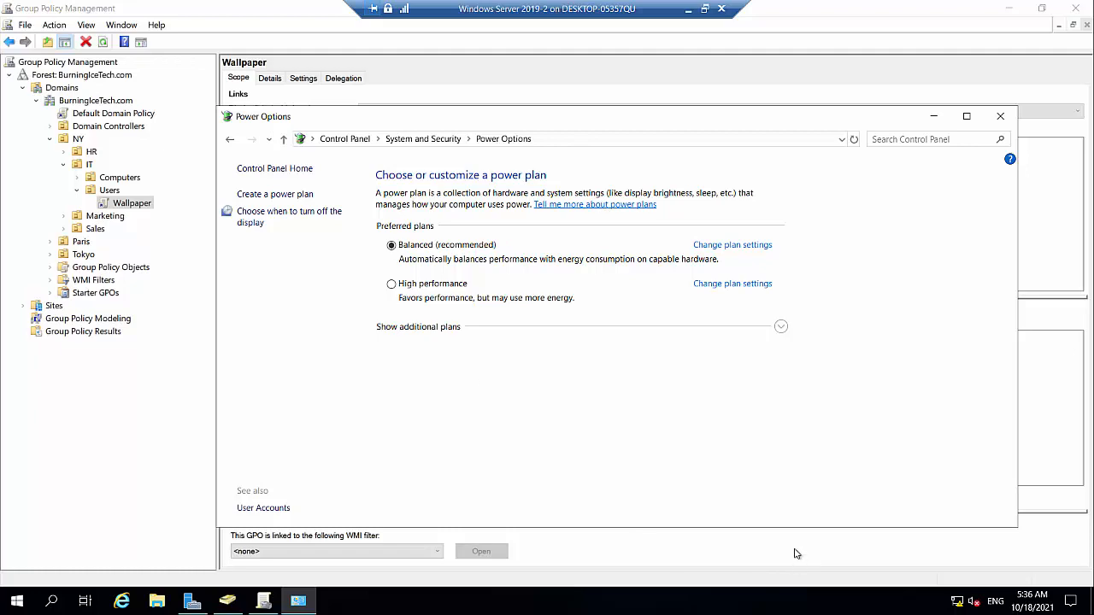
{"action": "left_click", "coordinate": [999, 117]}
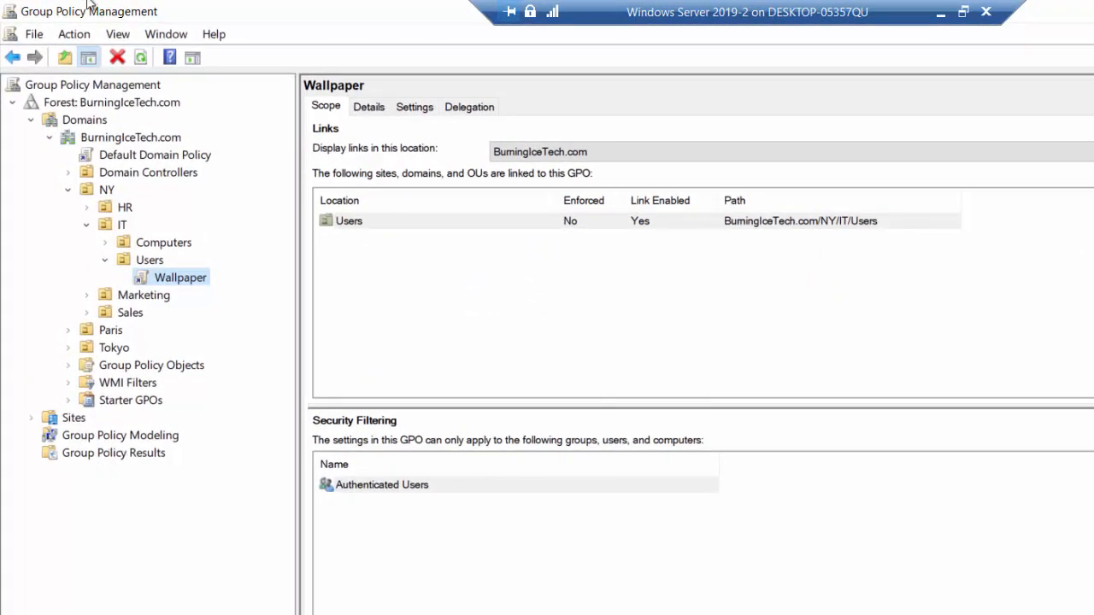
- In Group Policy Management, create a GPO named Power Saver linked to the Computers OU under NY and IT
{"action": "right_click", "coordinate": [154, 247]}
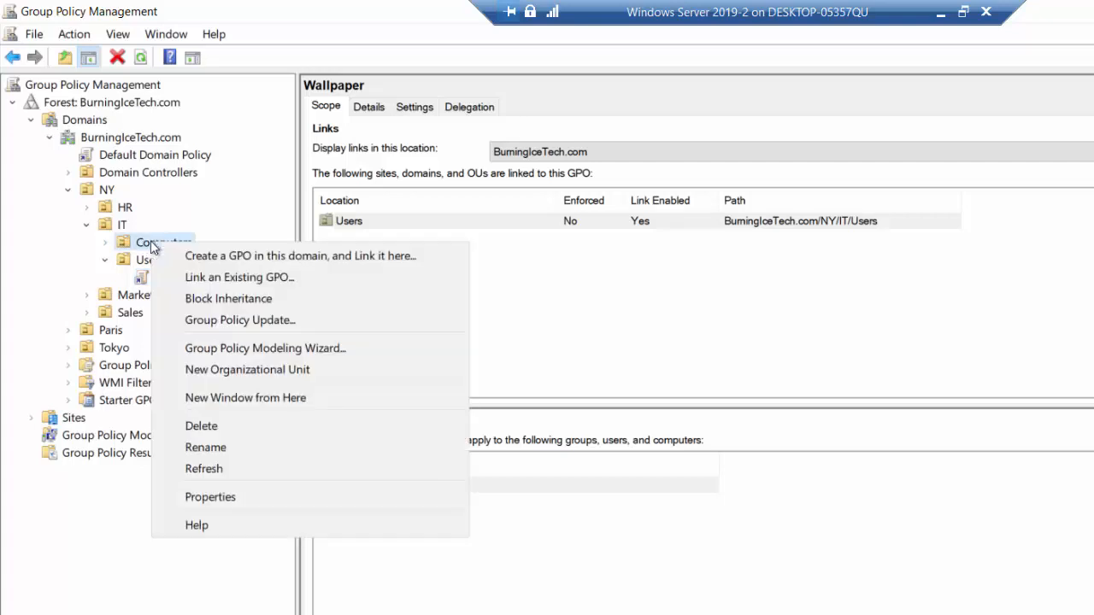
{"action": "left_click", "coordinate": [279, 258]}
{"action": "type", "text": "Power "}
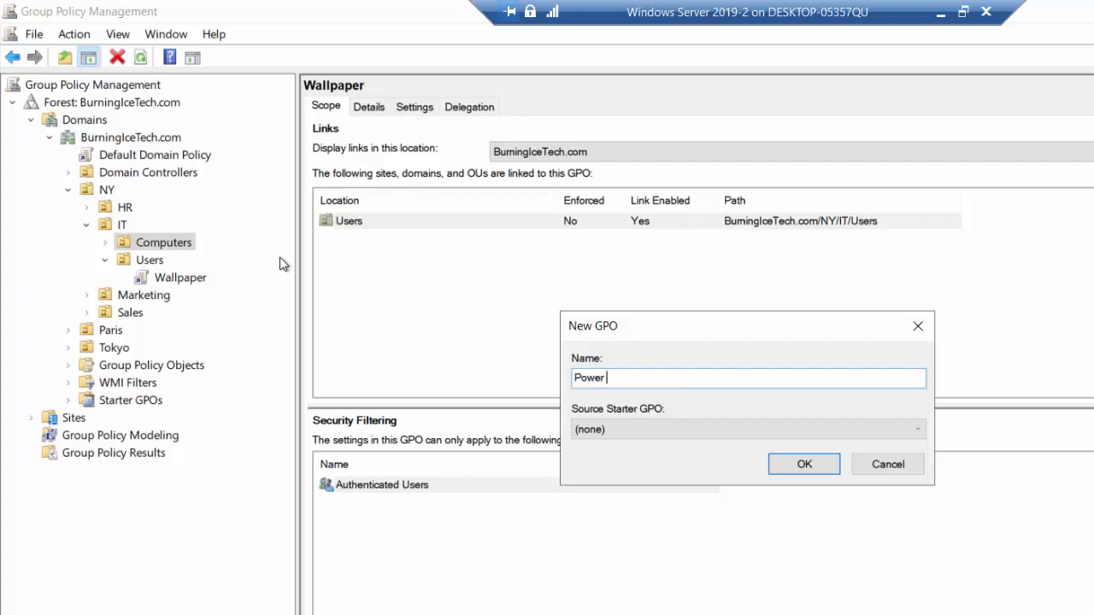
{"action": "type", "text": "Saver"}
{"action": "left_click", "coordinate": [790, 466]}
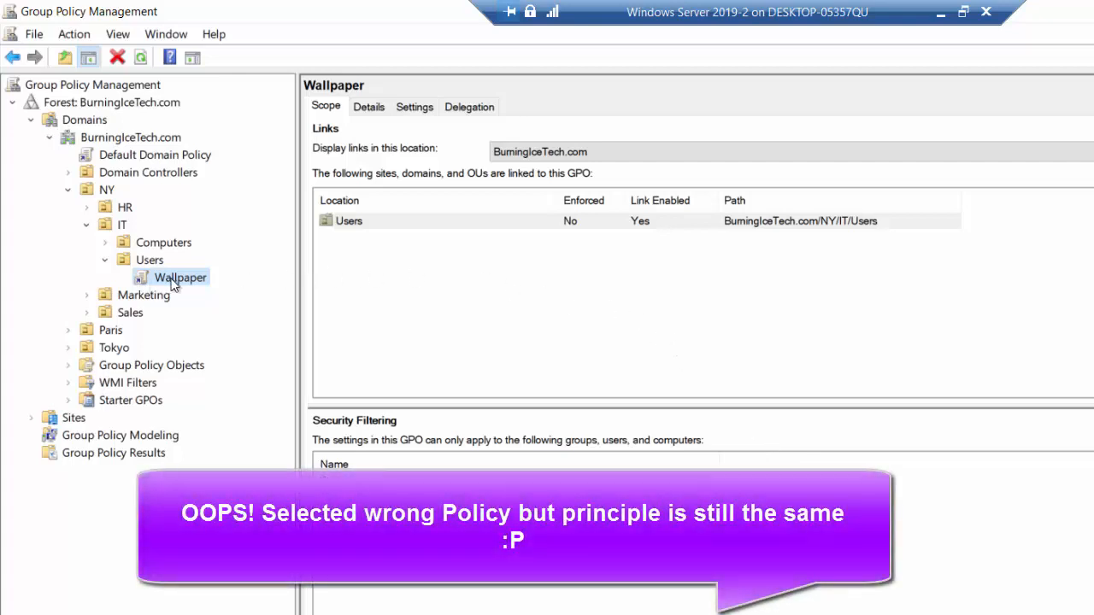
- Open the Wallpaper GPO for editing again, maximize the editor window and widen its tree
{"action": "right_click", "coordinate": [174, 284]}
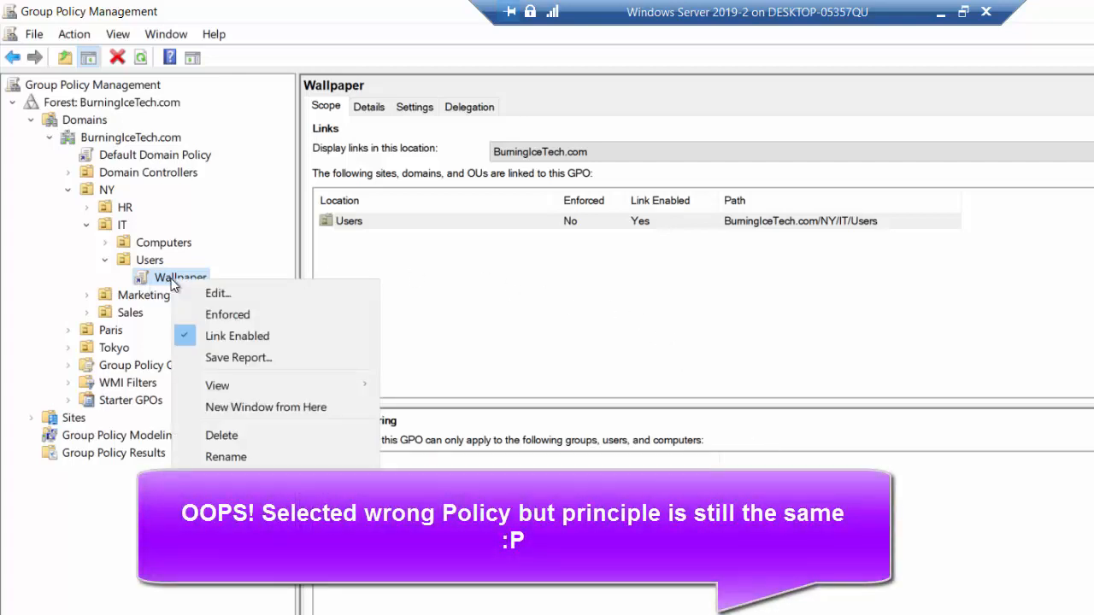
{"action": "left_click", "coordinate": [230, 292]}
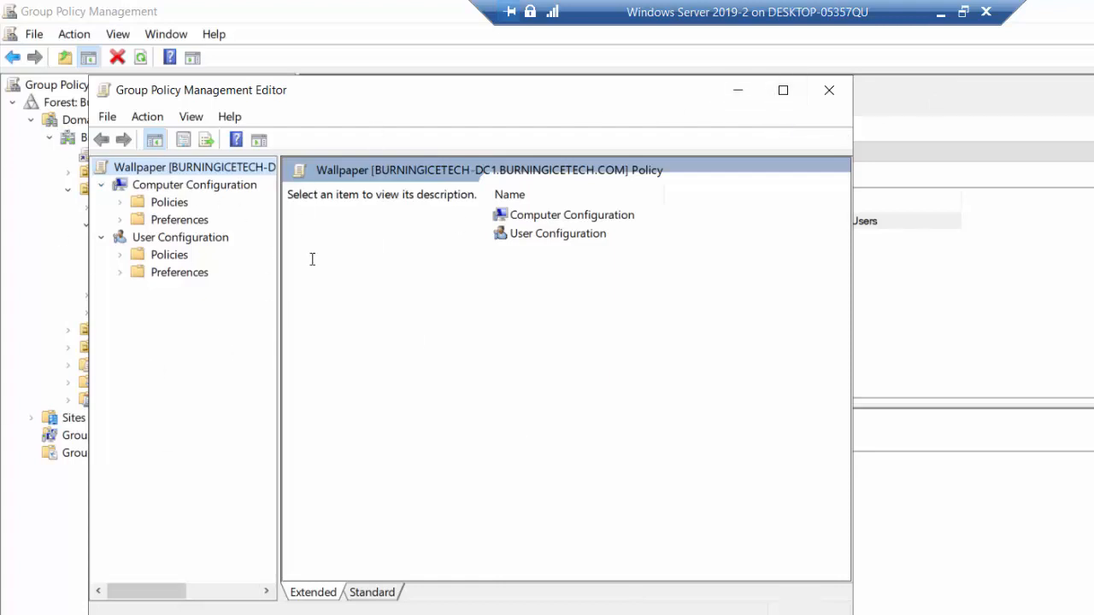
{"action": "left_click", "coordinate": [784, 91]}
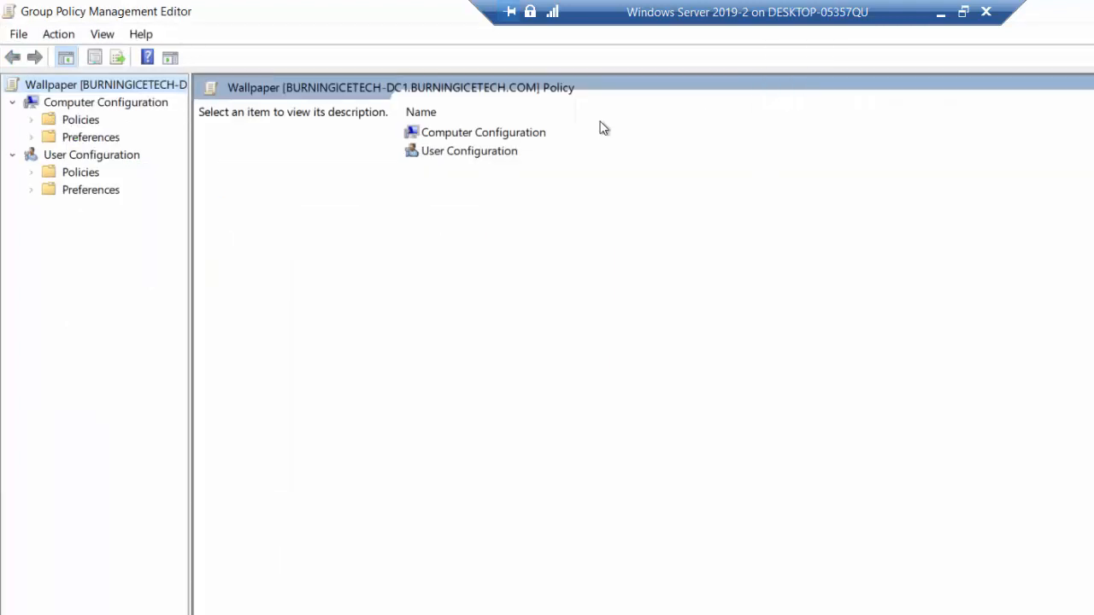
{"action": "left_click_drag", "start_coordinate": [191, 177], "coordinate": [264, 178]}
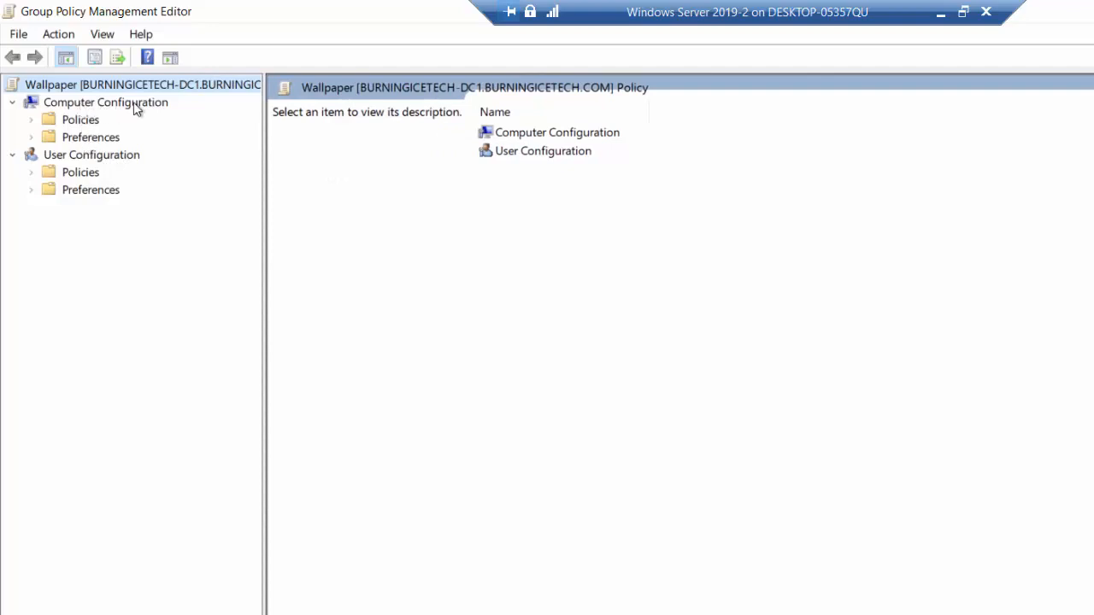
- Start a new Power Plan (At least Windows 7) item in Power Options under Computer Configuration, Preferences, Control Panel Settings
{"action": "left_click", "coordinate": [32, 138]}
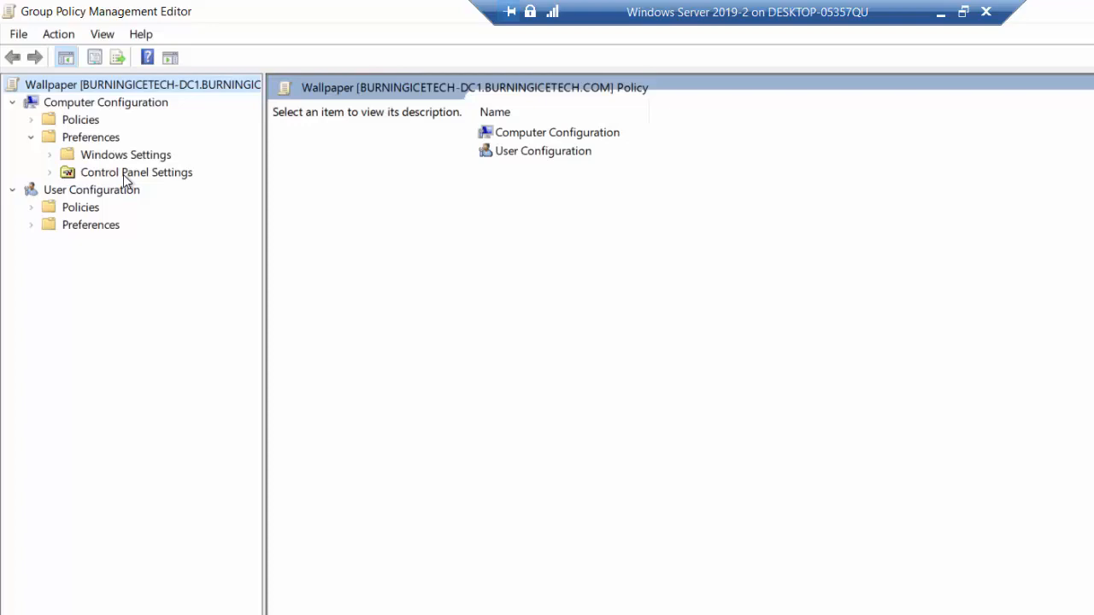
{"action": "left_click", "coordinate": [50, 174]}
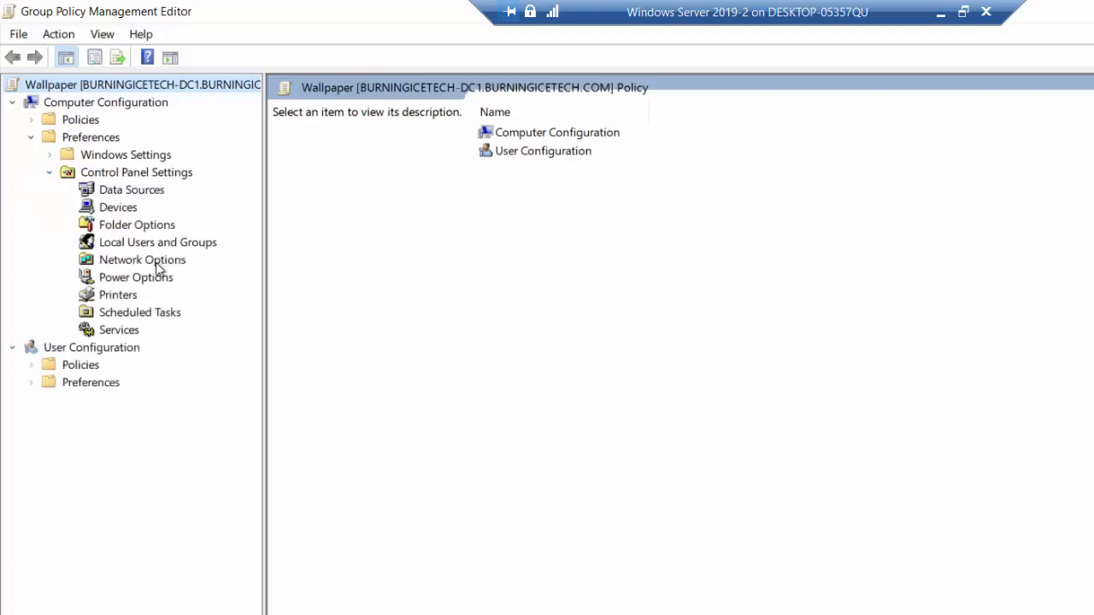
{"action": "left_click", "coordinate": [132, 278]}
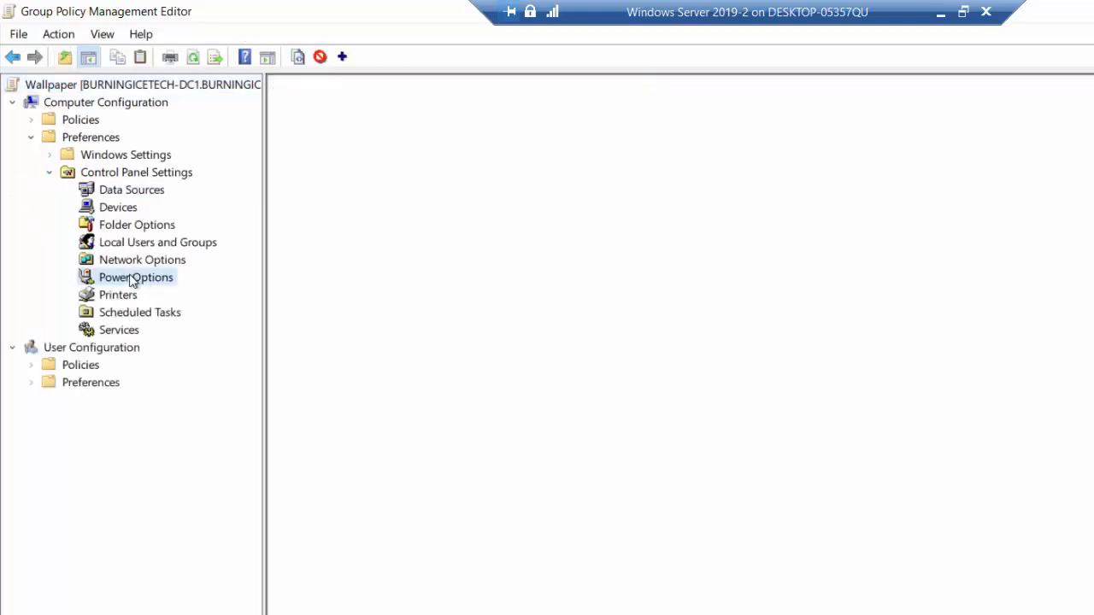
{"action": "right_click", "coordinate": [167, 282]}
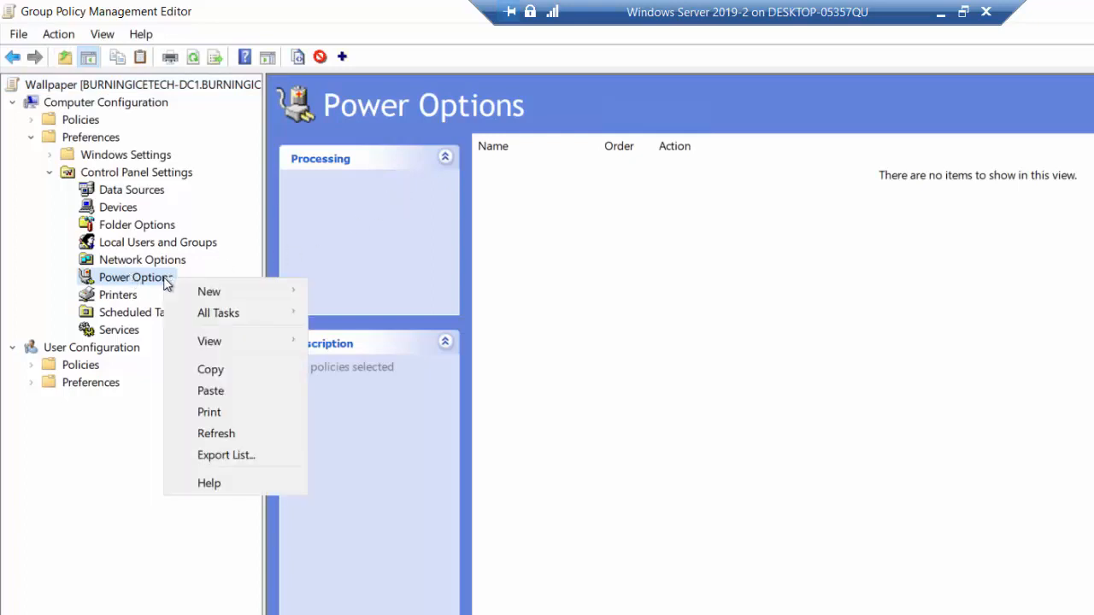
{"action": "mouse_move", "coordinate": [234, 288]}
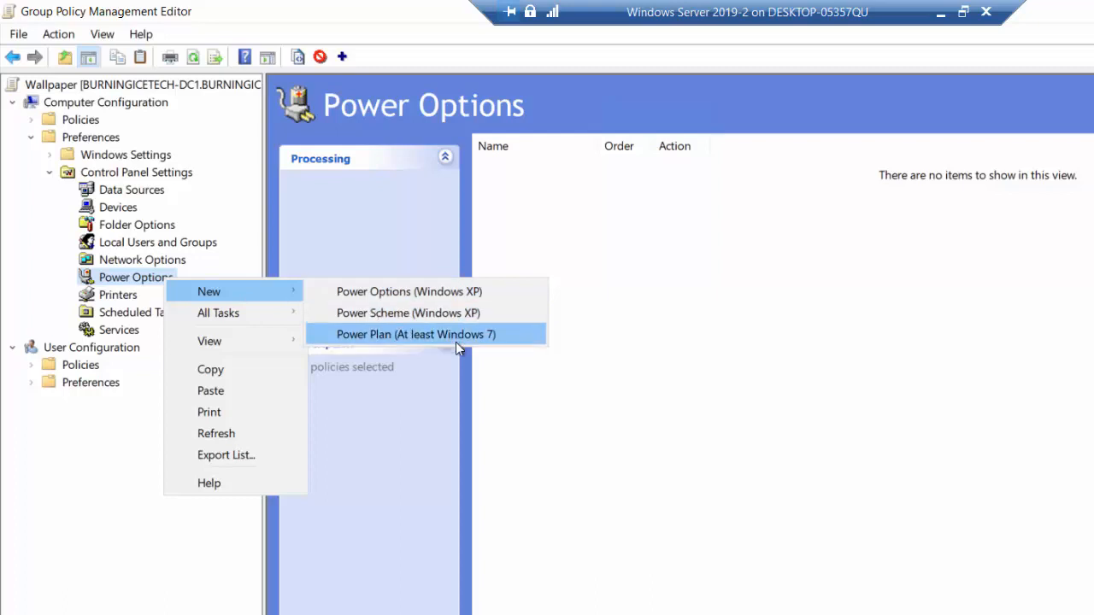
{"action": "left_click", "coordinate": [499, 340]}
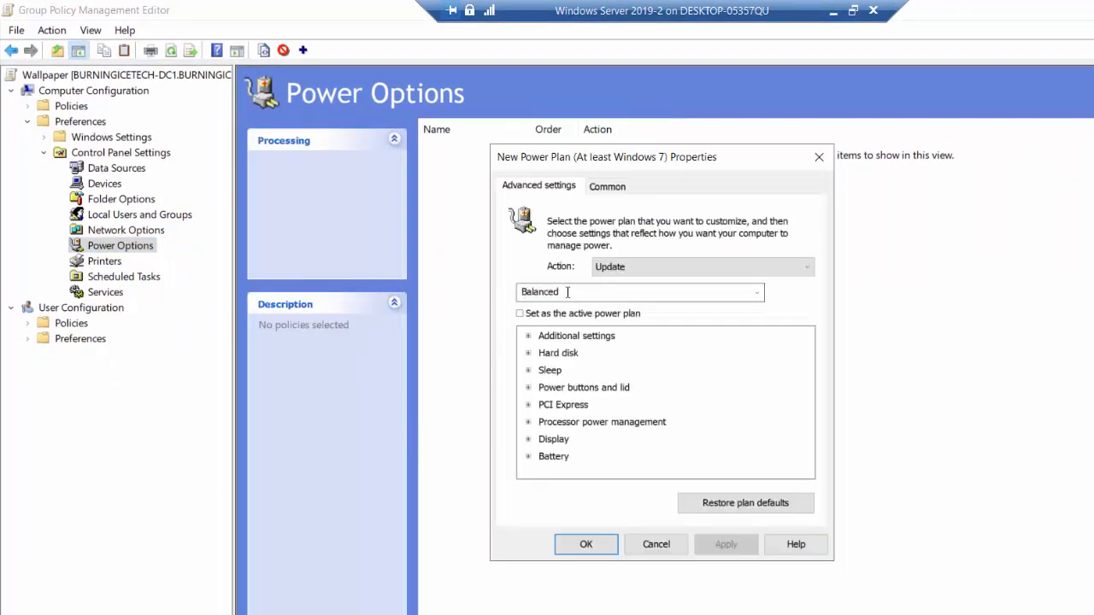
- Set the power plan's action to Create and name it Save Insane Amounts of Power and Money
{"action": "left_click", "coordinate": [636, 268]}
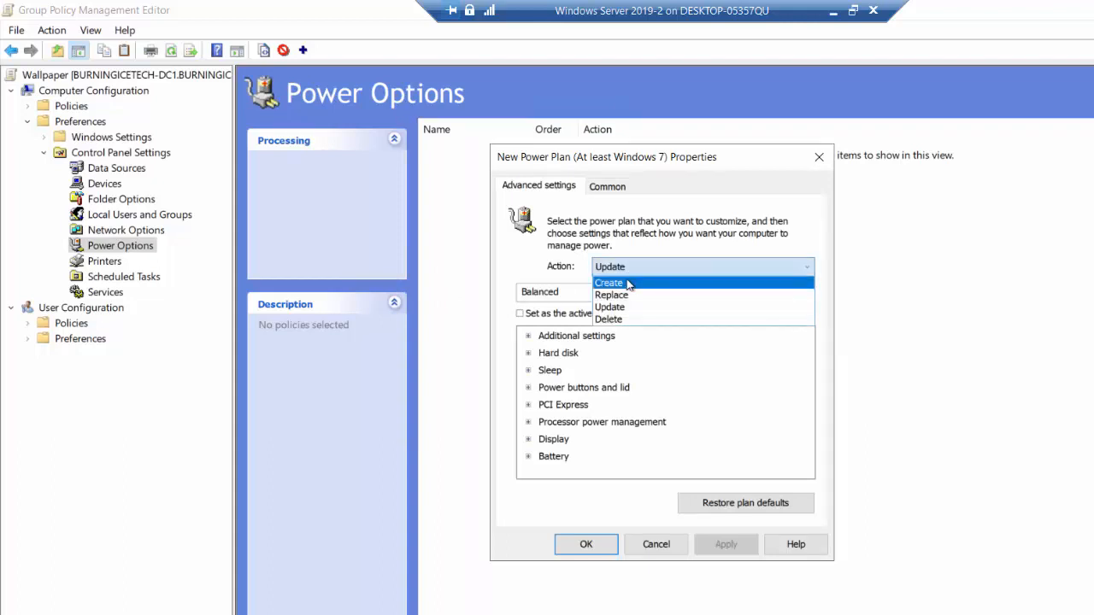
{"action": "left_click", "coordinate": [635, 286]}
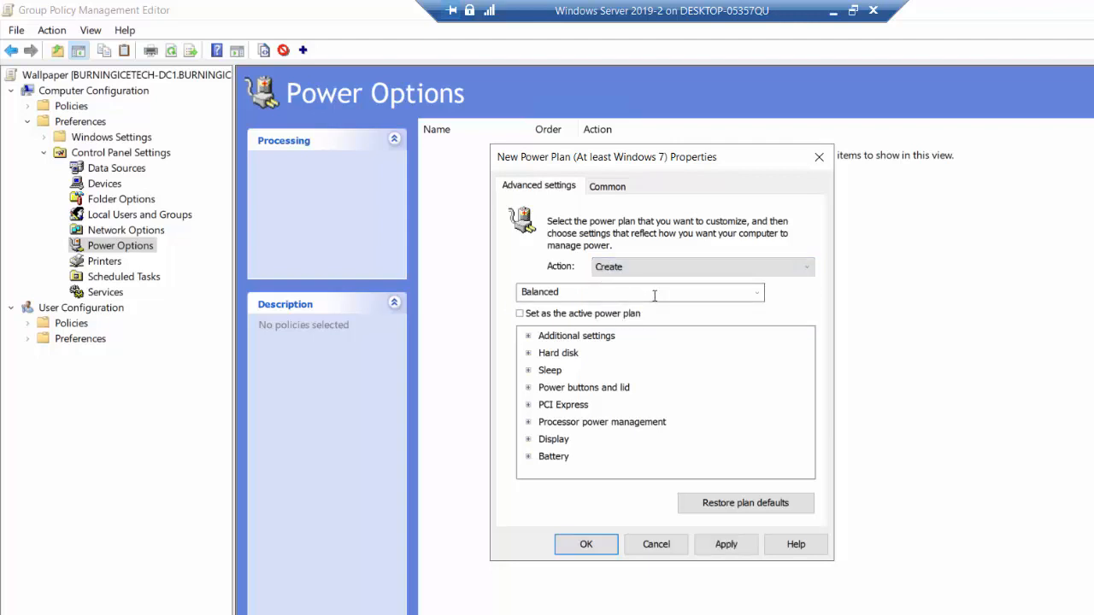
{"action": "left_click", "coordinate": [655, 295]}
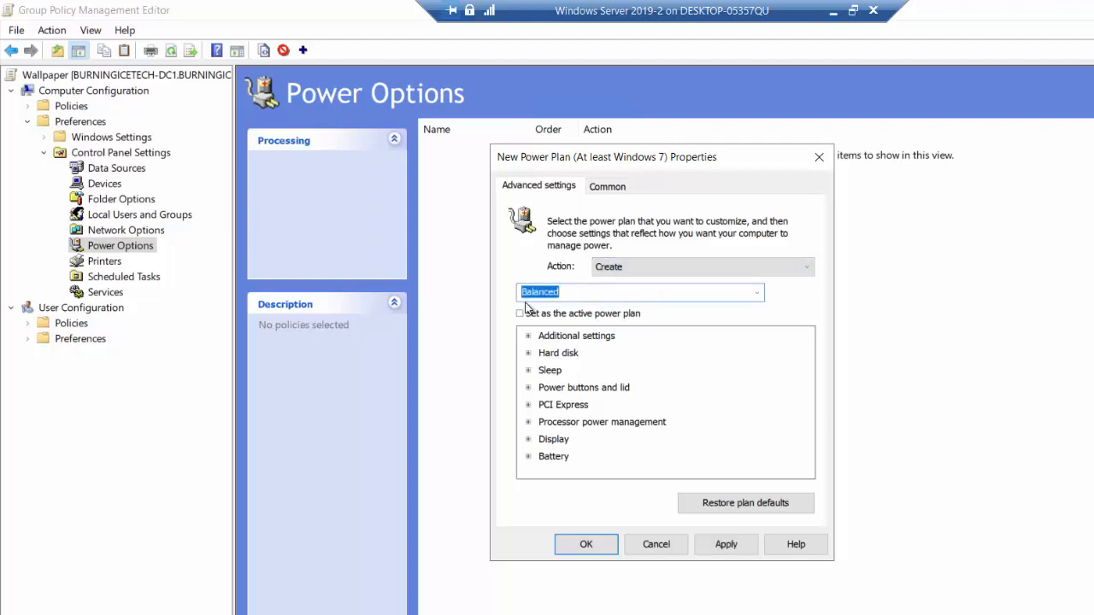
{"action": "type", "text": "Save Inst"}
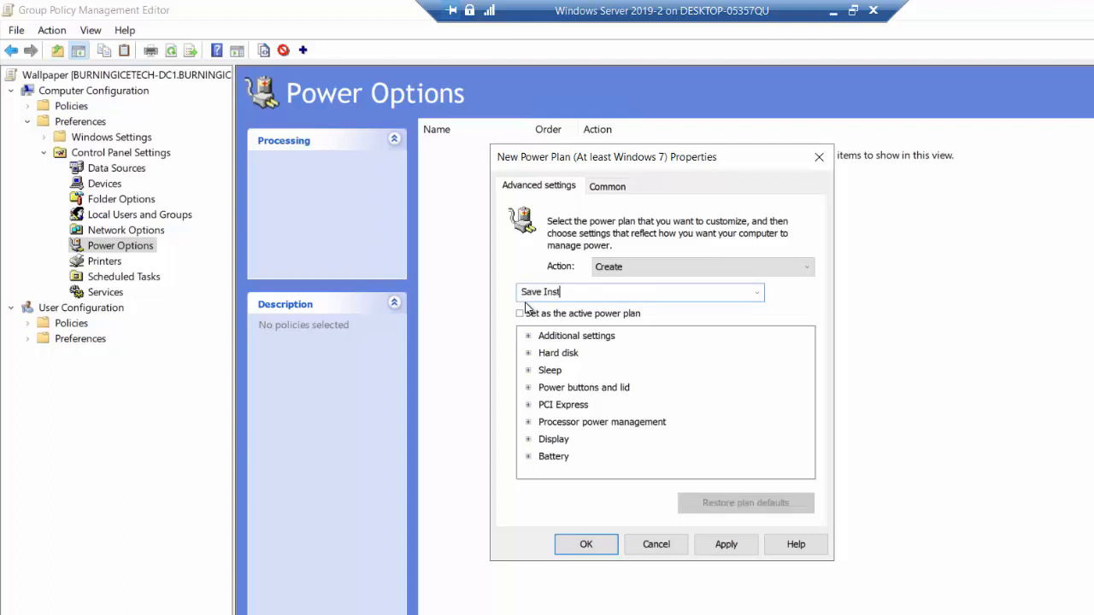
{"action": "key", "text": "BackSpace"}
{"action": "type", "text": "ane Amounts of Power and Money"}
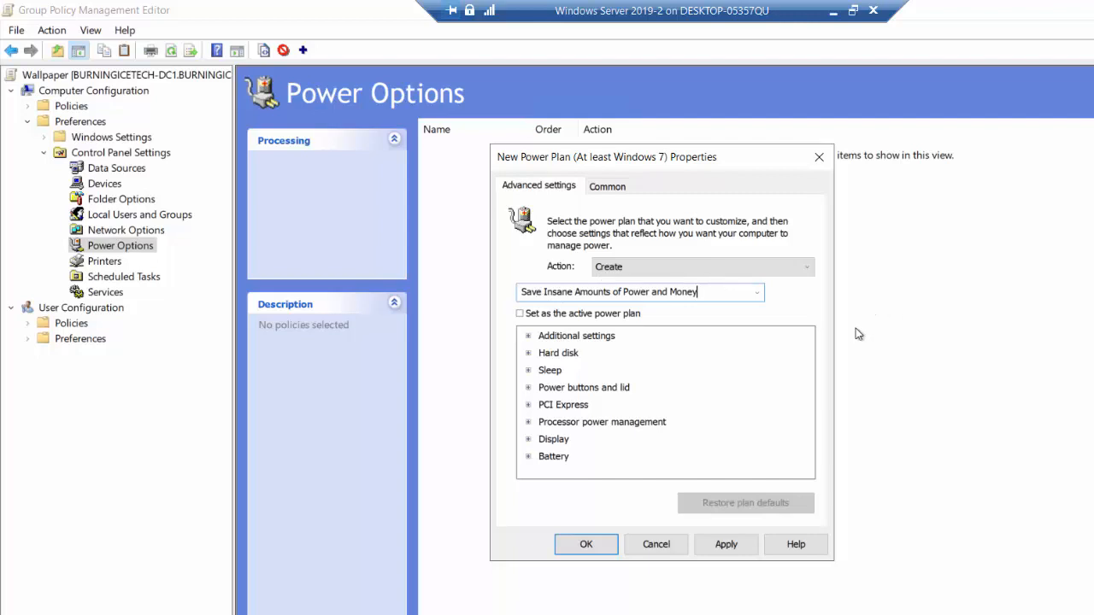
- Apply and confirm the new power plan, and close the policy editor
{"action": "left_click", "coordinate": [727, 547]}
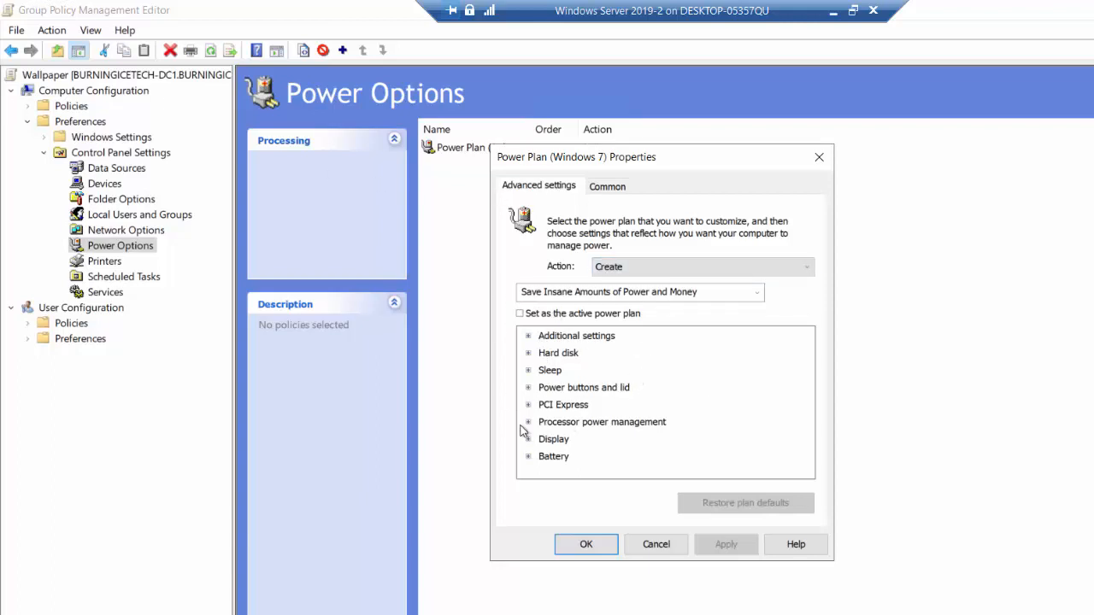
{"action": "left_click", "coordinate": [587, 544]}
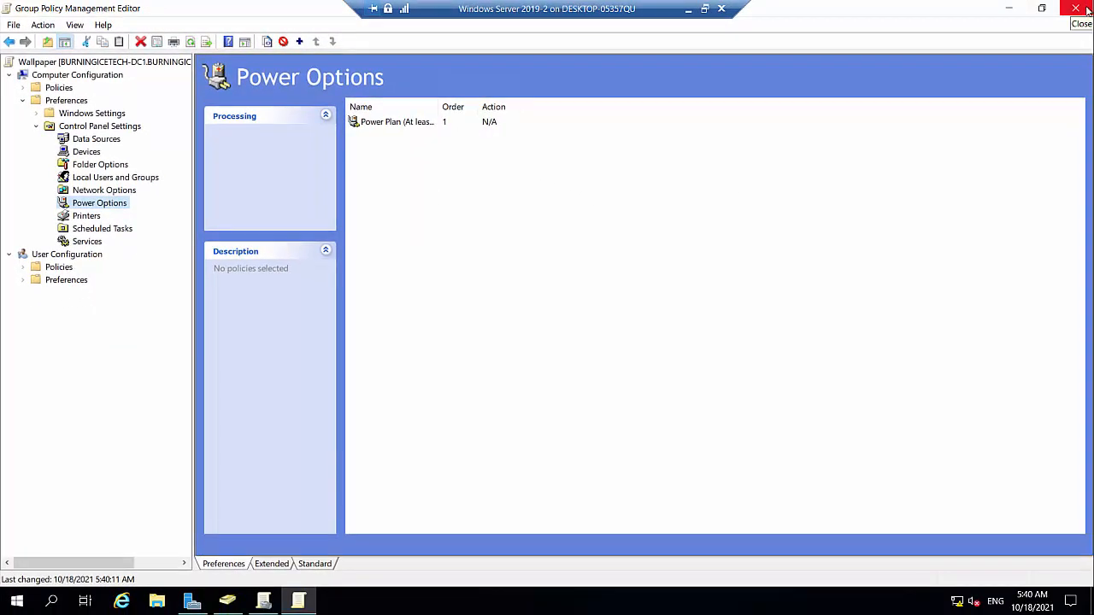
{"action": "left_click", "coordinate": [1076, 9]}
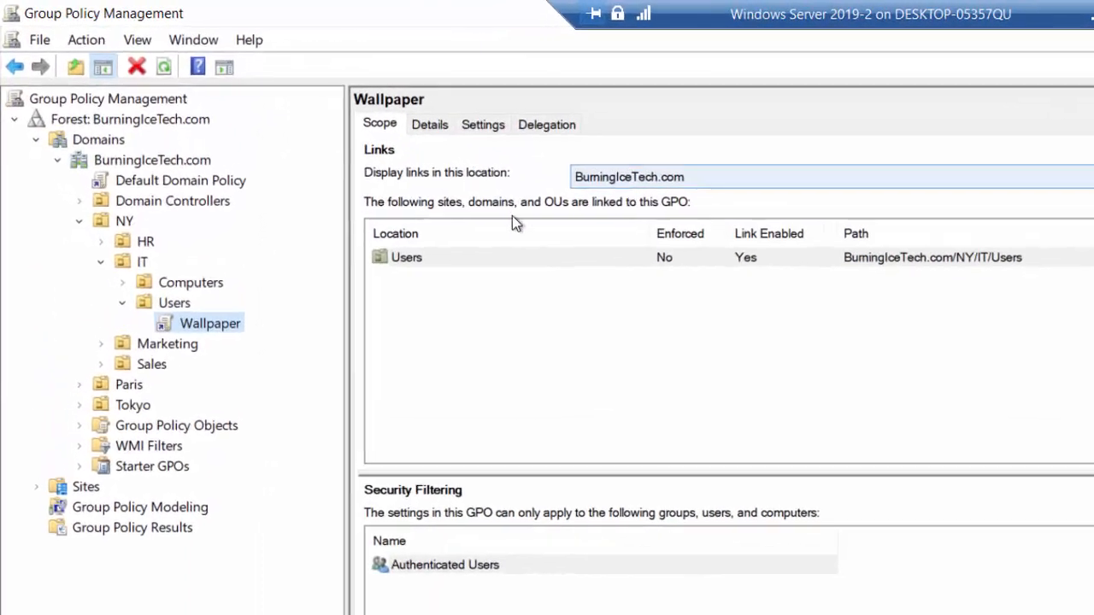
- Open the Power Saver GPO under the NY IT Computers OU for editing, and close its editor unchanged
{"action": "left_click", "coordinate": [127, 284]}
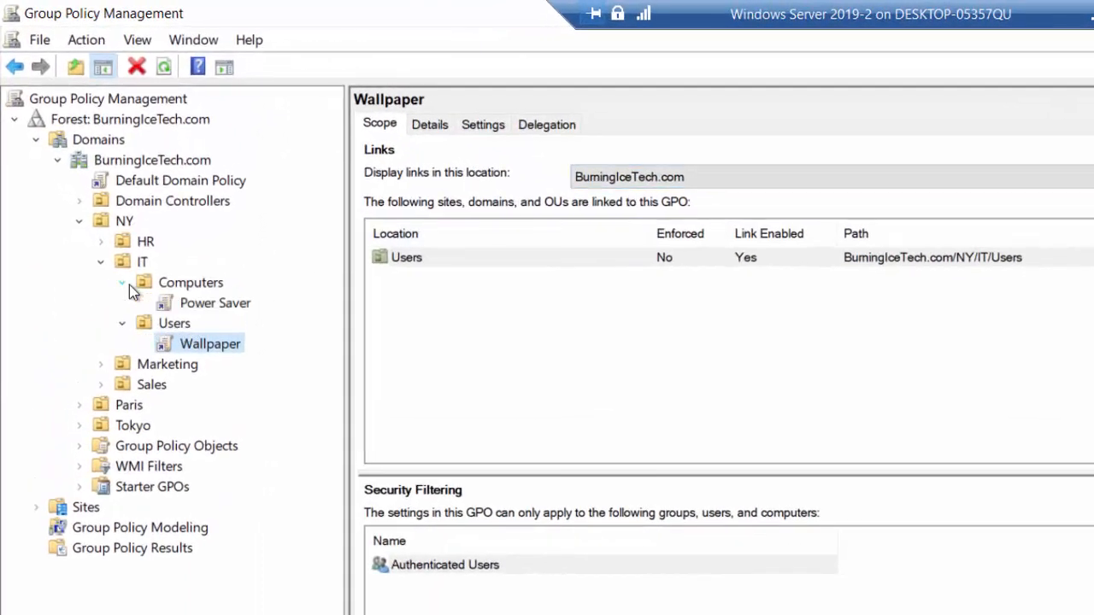
{"action": "left_click", "coordinate": [215, 304]}
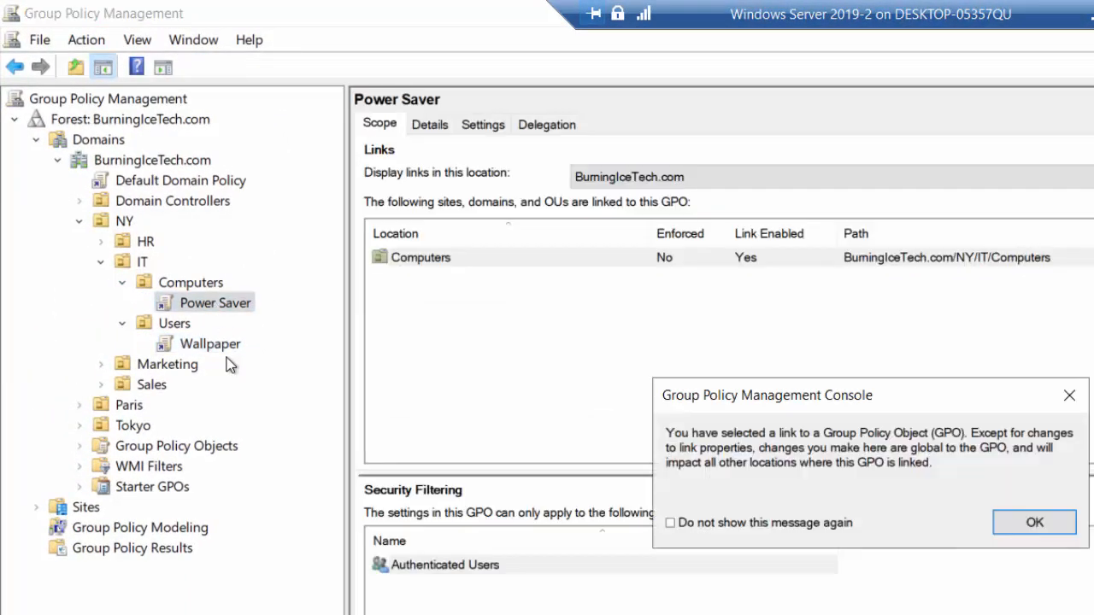
{"action": "left_click", "coordinate": [1013, 519]}
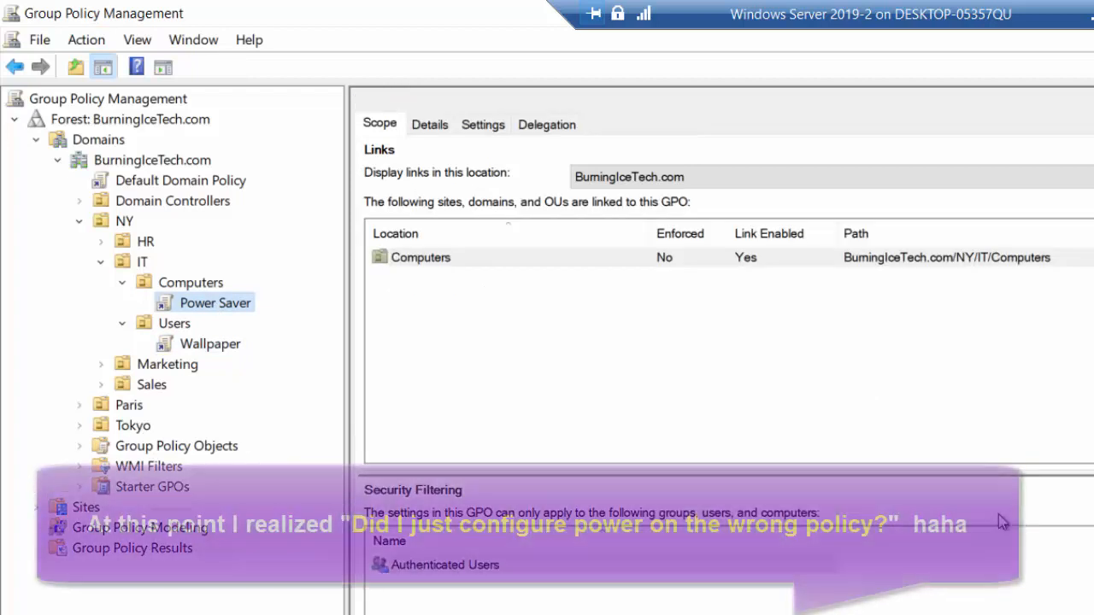
{"action": "right_click", "coordinate": [213, 305]}
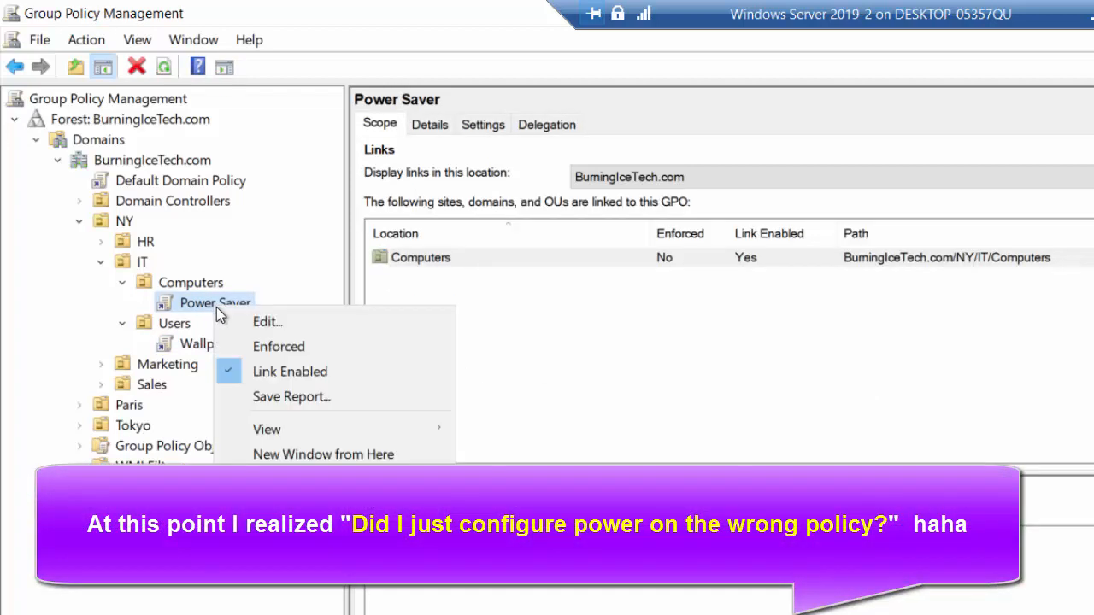
{"action": "left_click", "coordinate": [248, 321]}
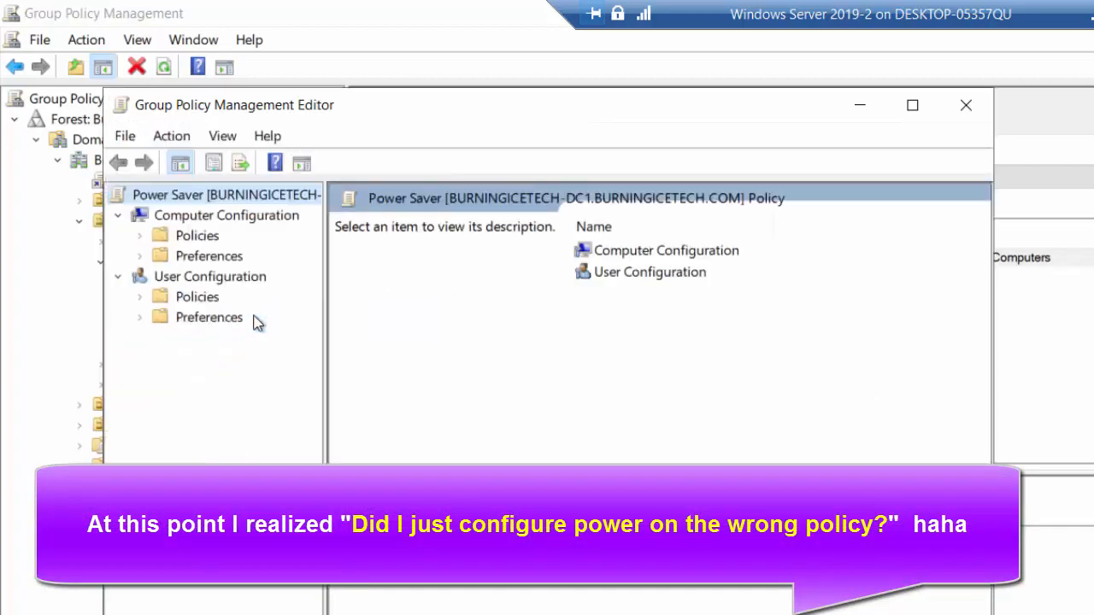
{"action": "left_click", "coordinate": [960, 103]}
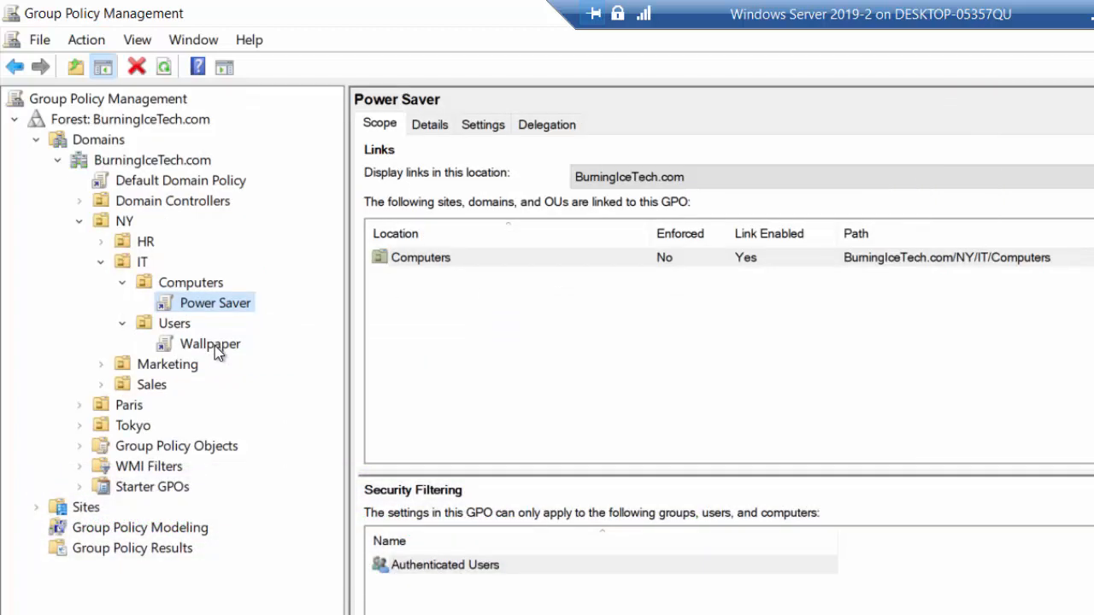
- Select the Wallpaper GPO link under the NY IT Users OU and acknowledge the link notice
{"action": "left_click", "coordinate": [214, 346]}
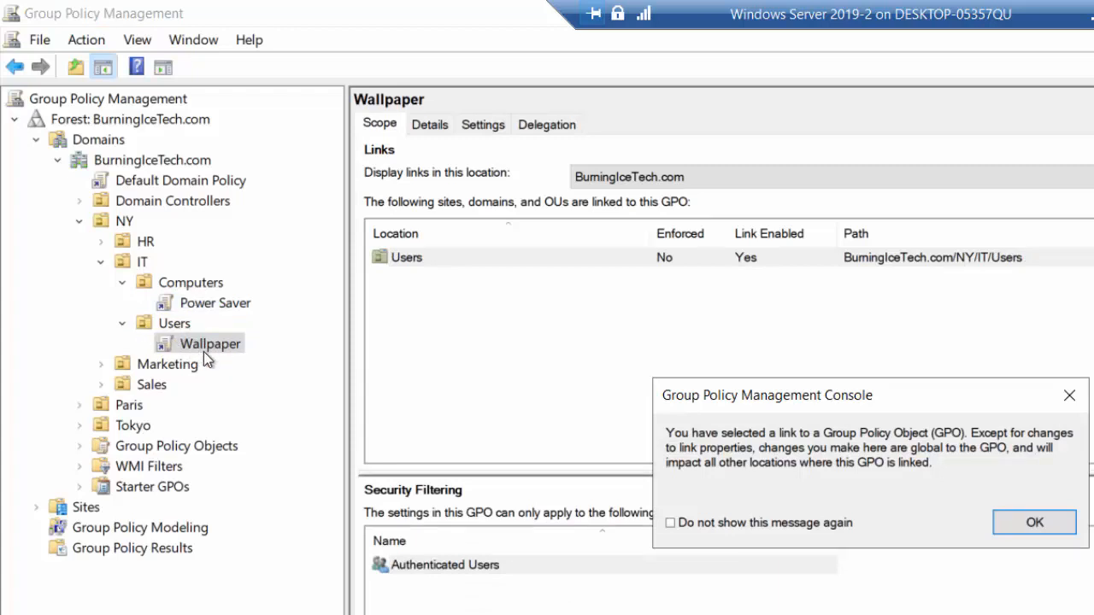
{"action": "left_click", "coordinate": [1034, 522]}
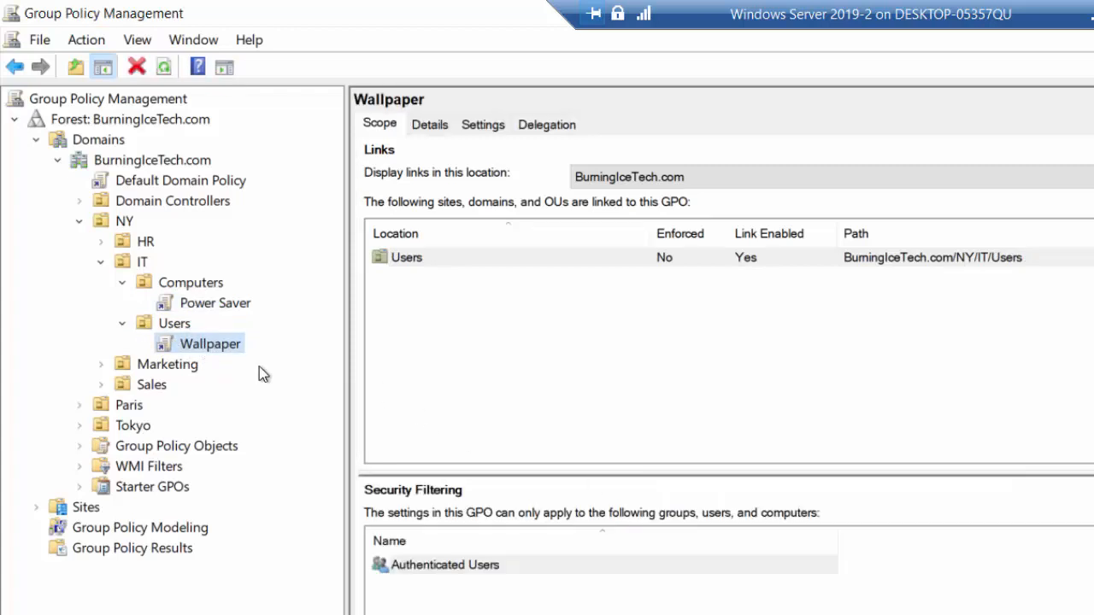
{"action": "right_click", "coordinate": [216, 344]}
{"action": "left_click", "coordinate": [571, 358]}
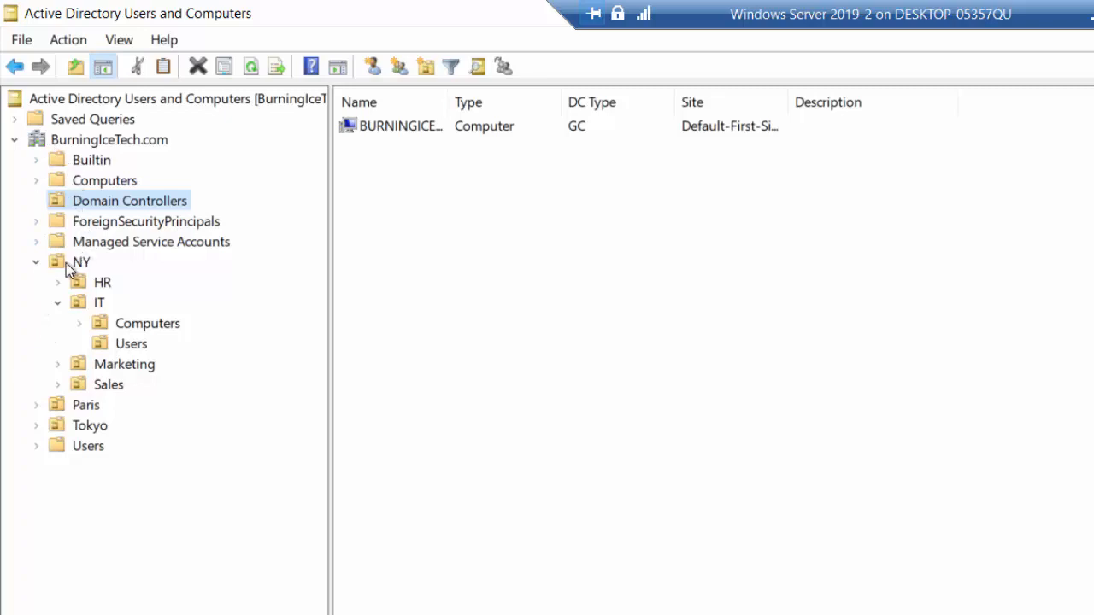
- In Active Directory Users and Computers, show the Users OU under NY and IT and select its user account
{"action": "left_click", "coordinate": [127, 345]}
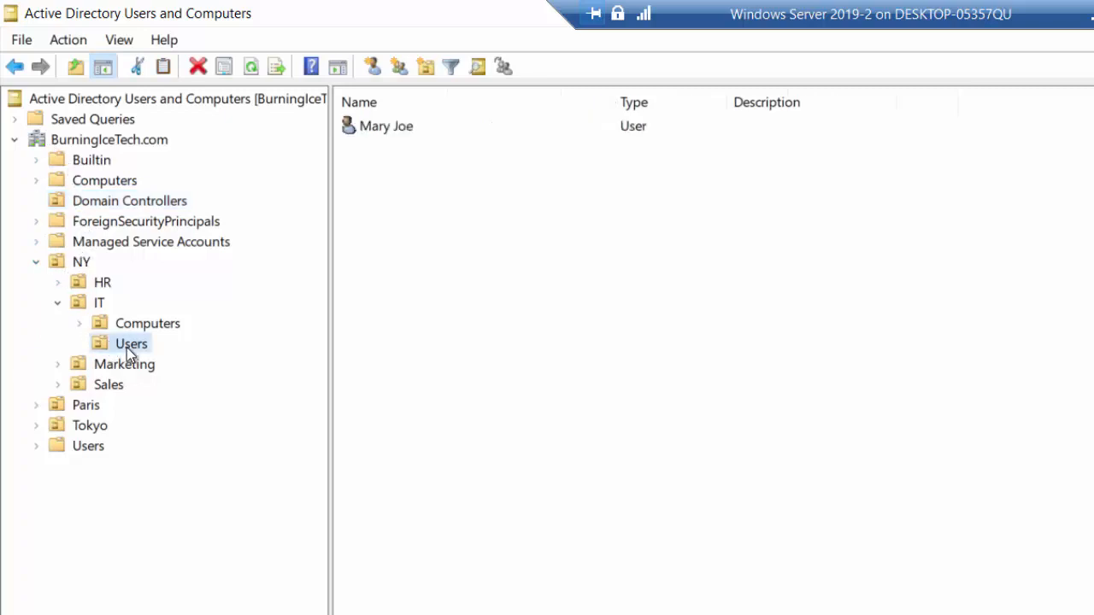
{"action": "left_click", "coordinate": [395, 128]}
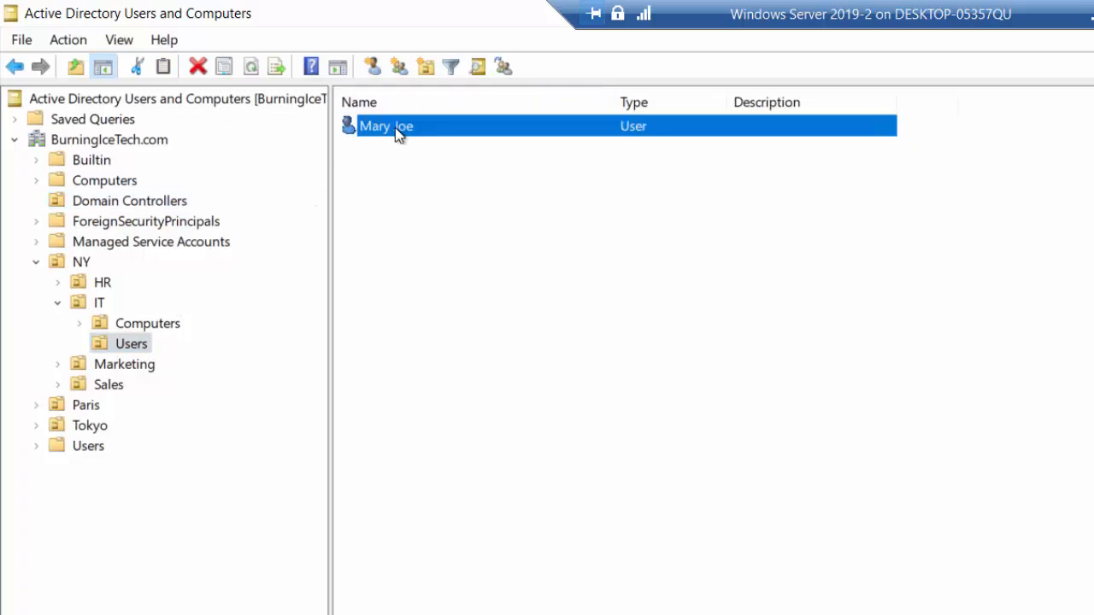